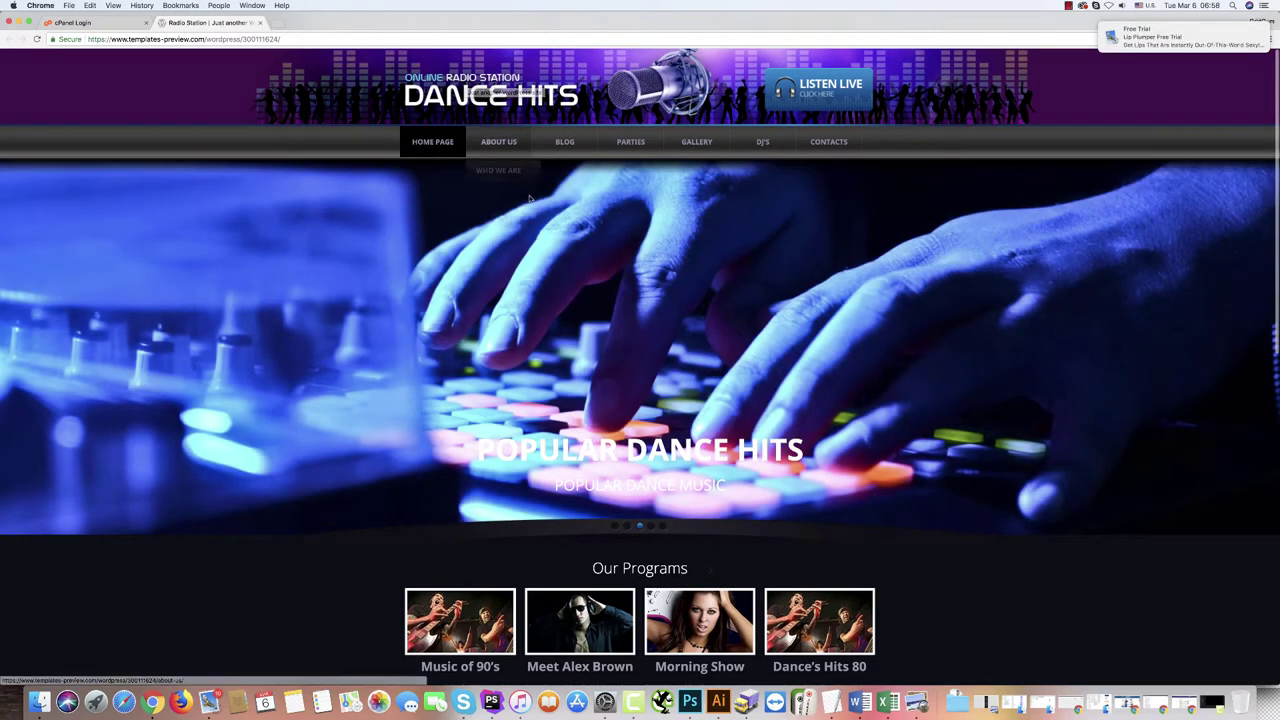
Step: Scroll down through the Dance Hits radio template preview and back up
scroll(605, 298, down, 3)
scroll(605, 298, down, 3)
scroll(605, 298, down, 4)
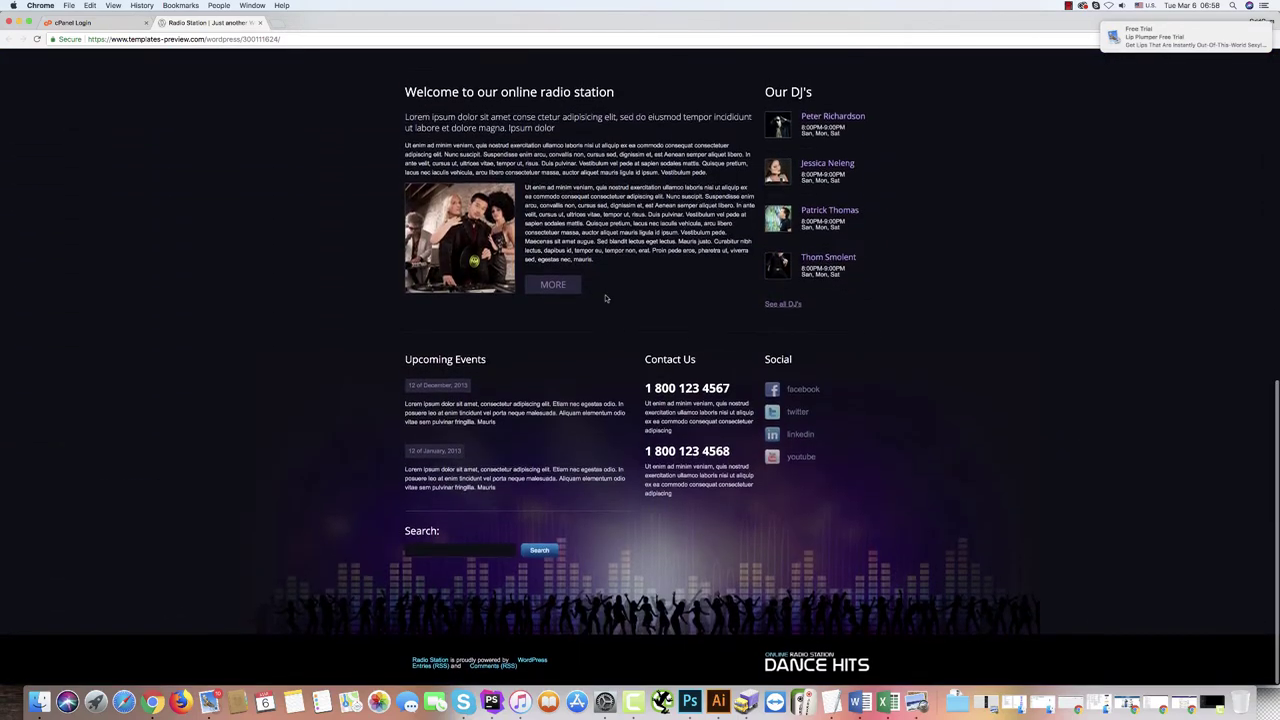
scroll(605, 298, up, 10)
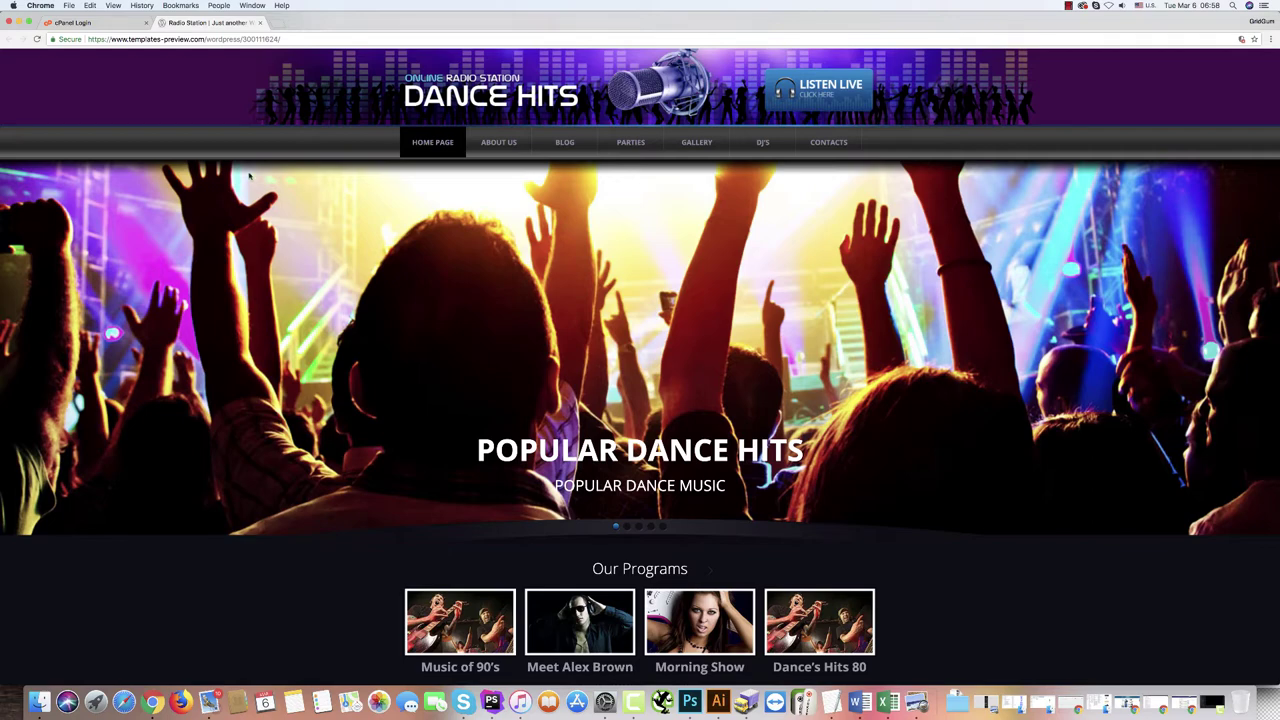
Step: Log in to cPanel and open the MySQL Databases page
click(84, 24)
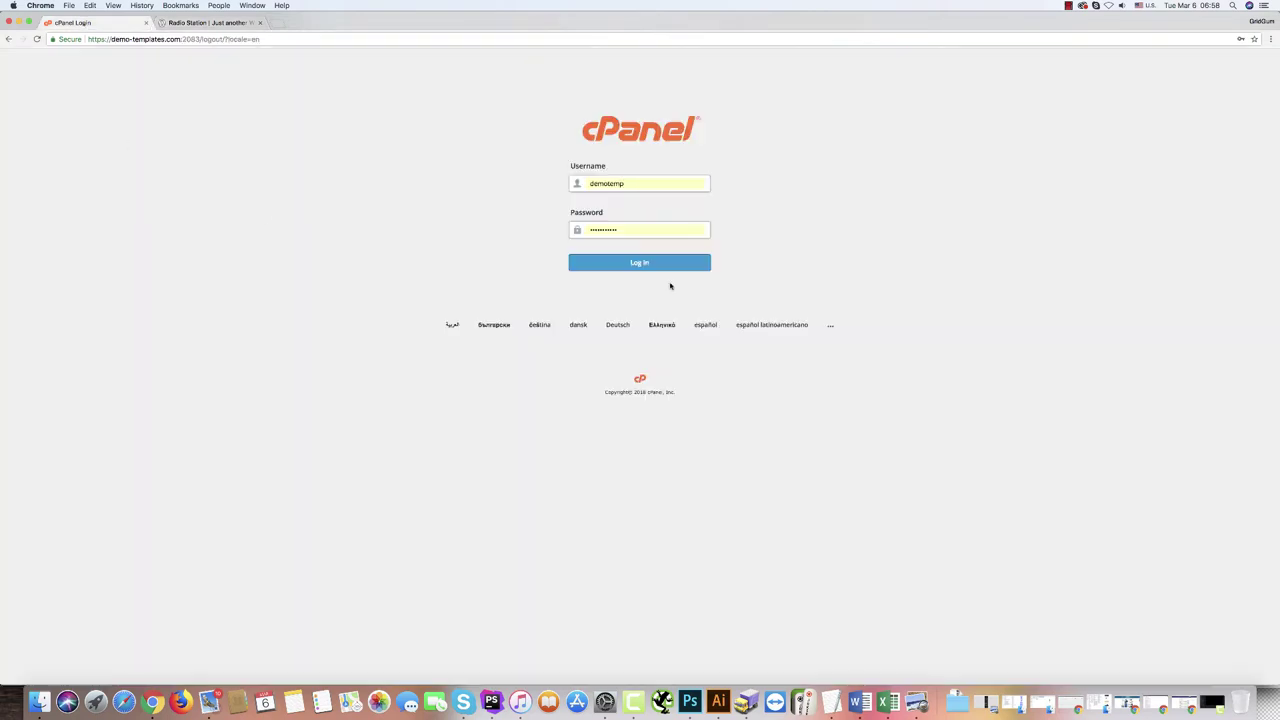
click(640, 262)
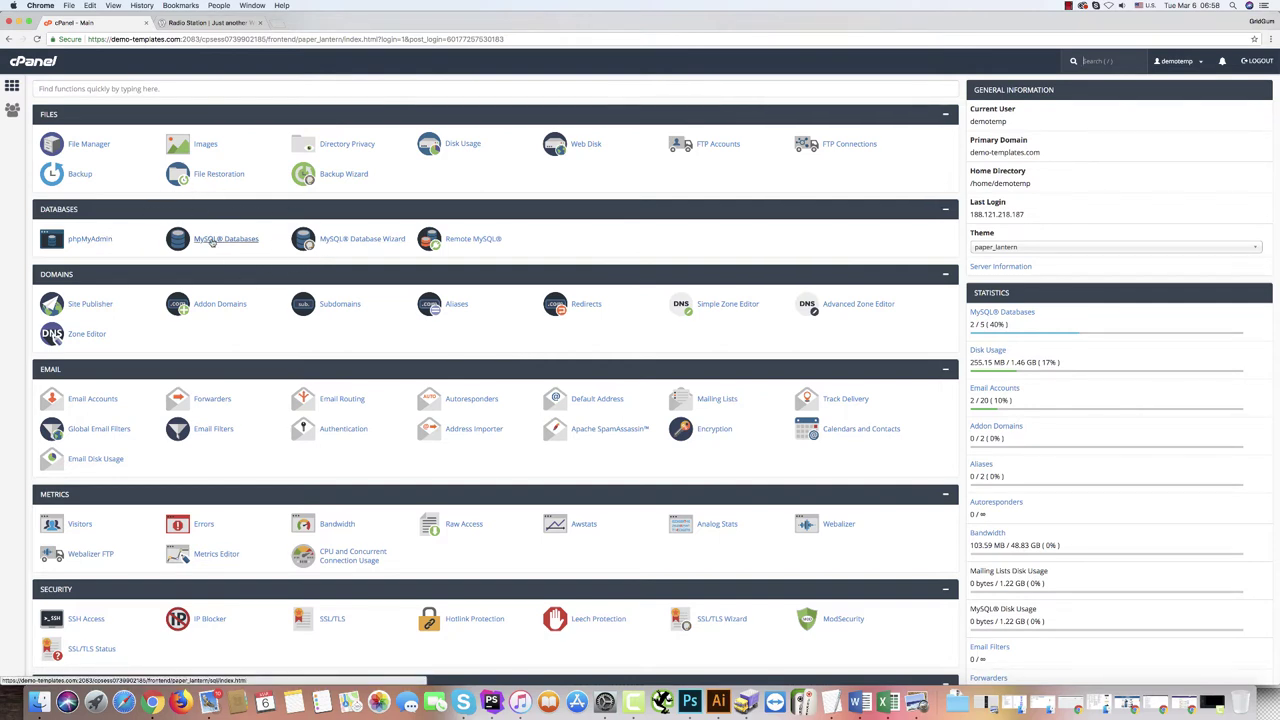
click(212, 242)
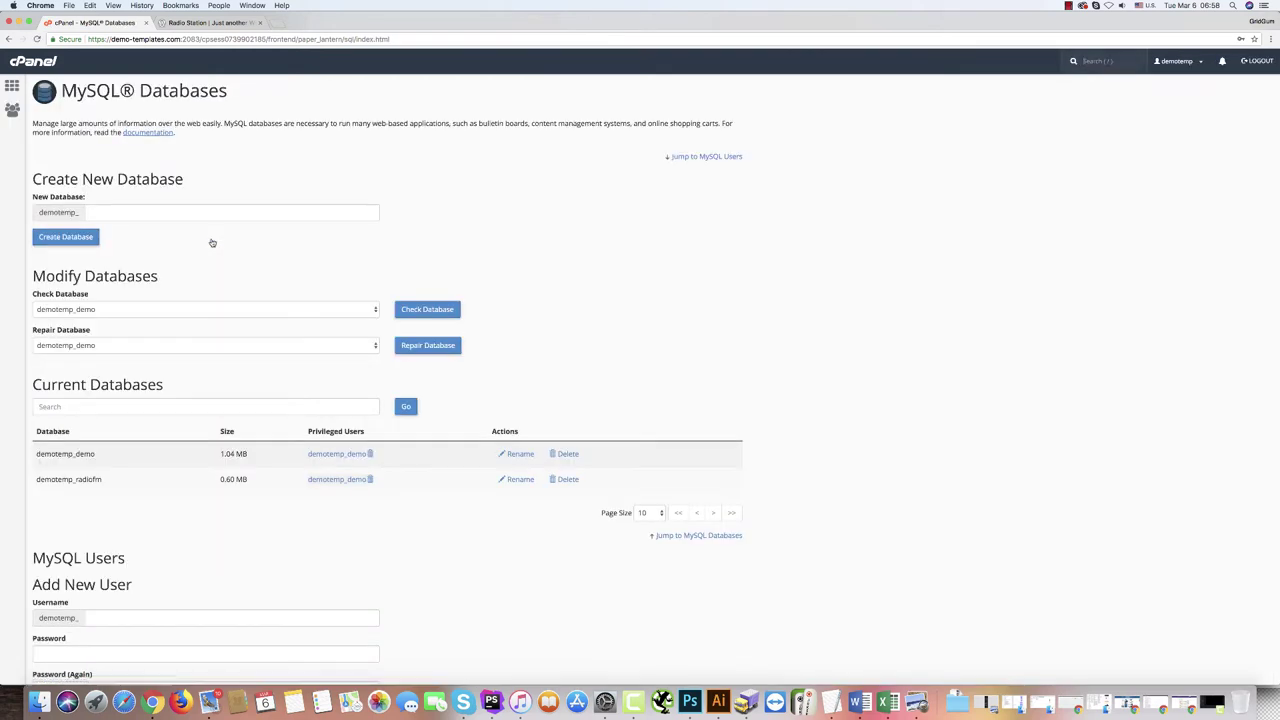
Step: Create the database demotemp_ronline and return to the databases overview
click(123, 212)
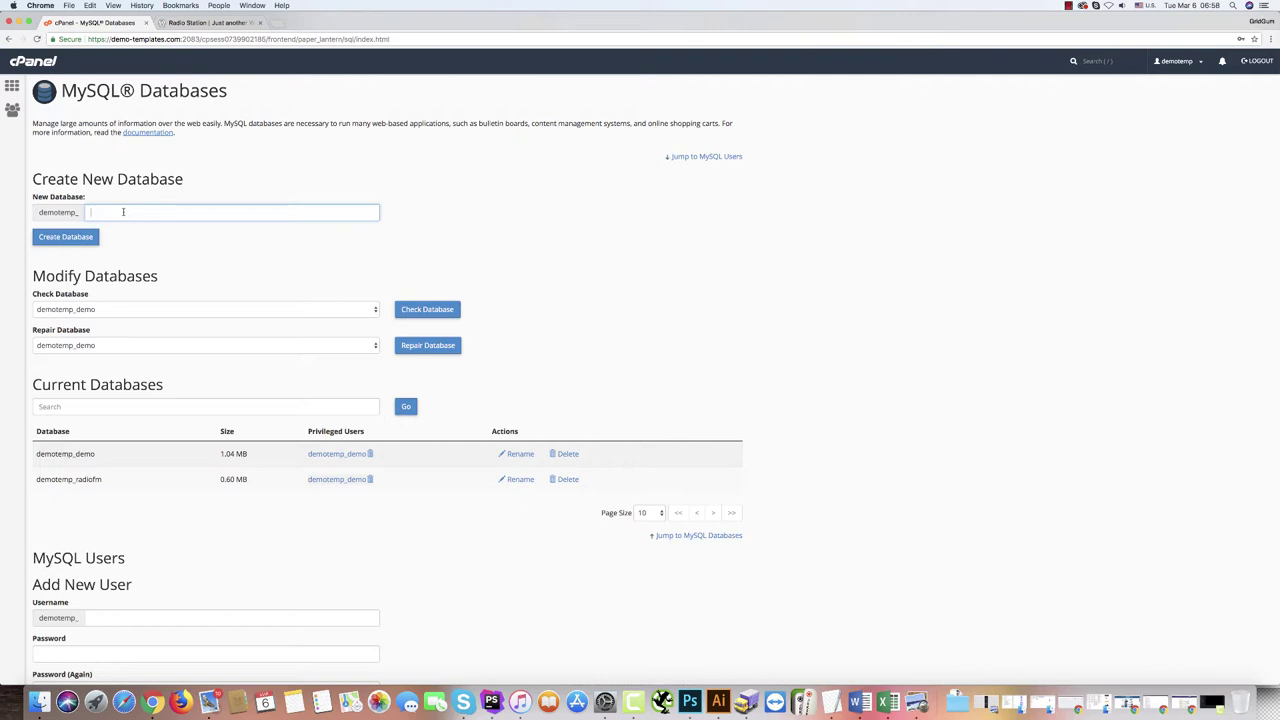
text(online)
click(59, 240)
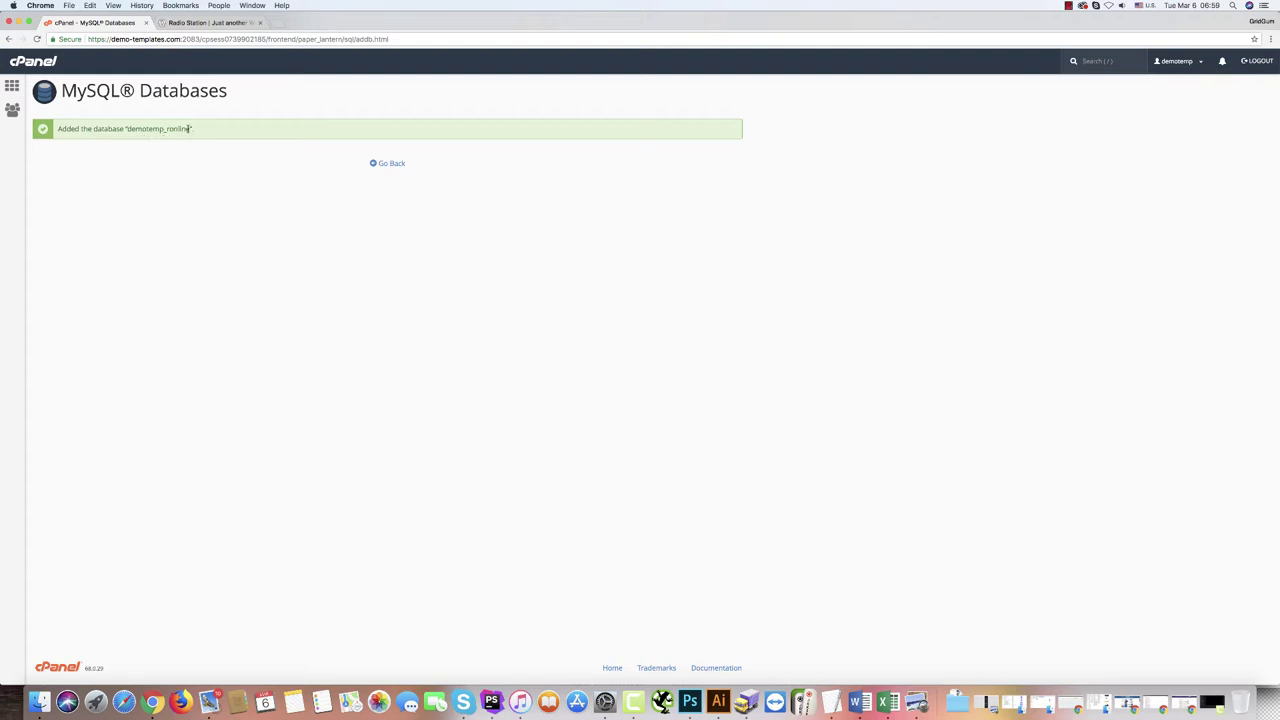
drag(190, 128, 128, 130)
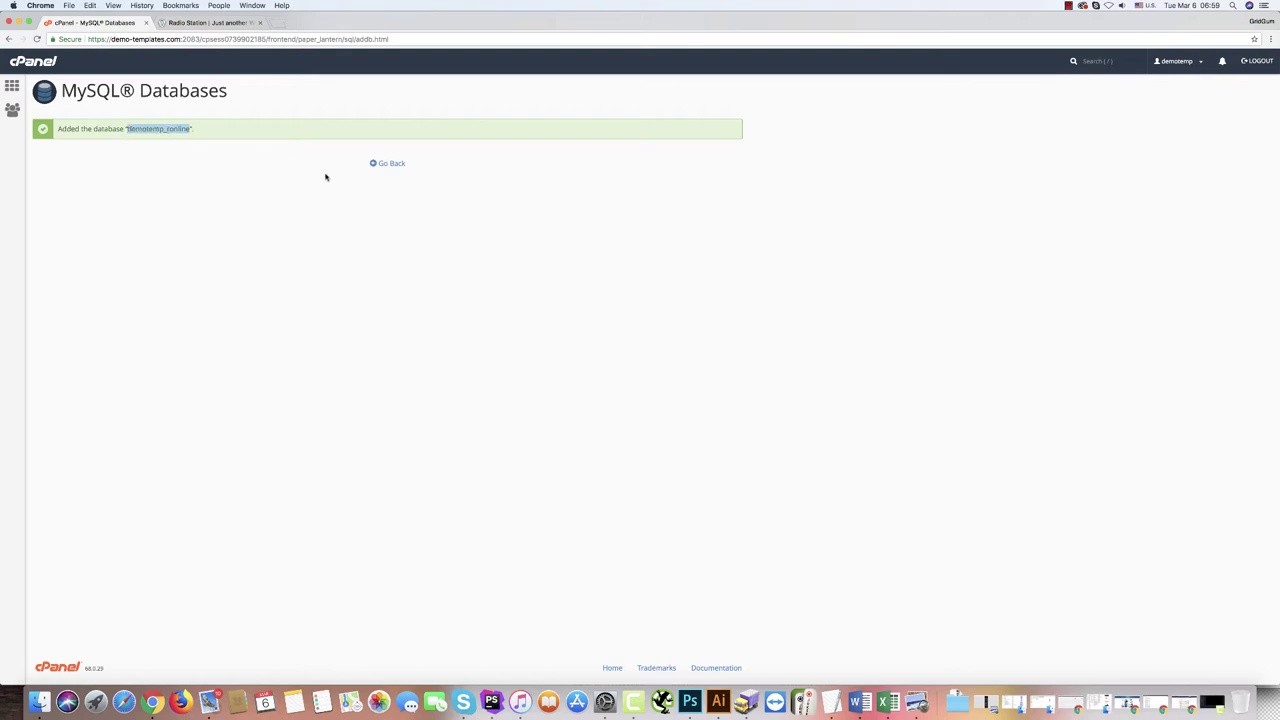
click(393, 164)
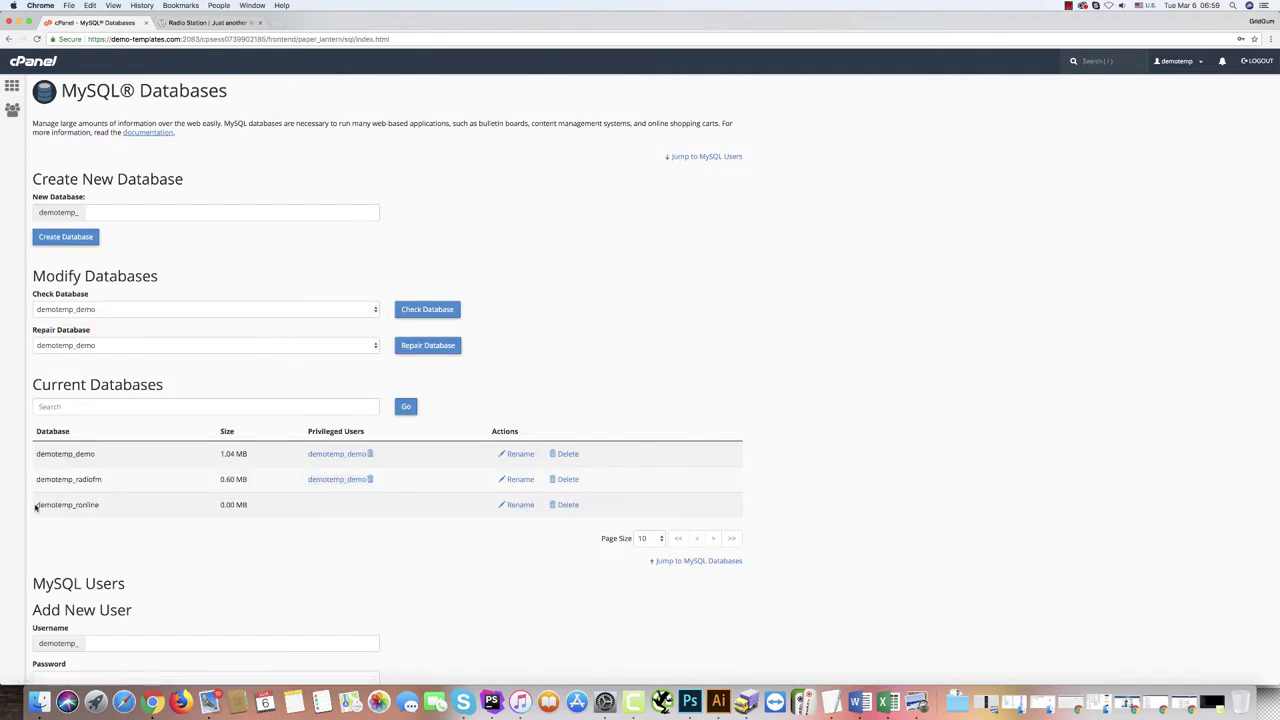
Step: Add MySQL user demotemp_george with a password entered twice
drag(36, 505, 101, 506)
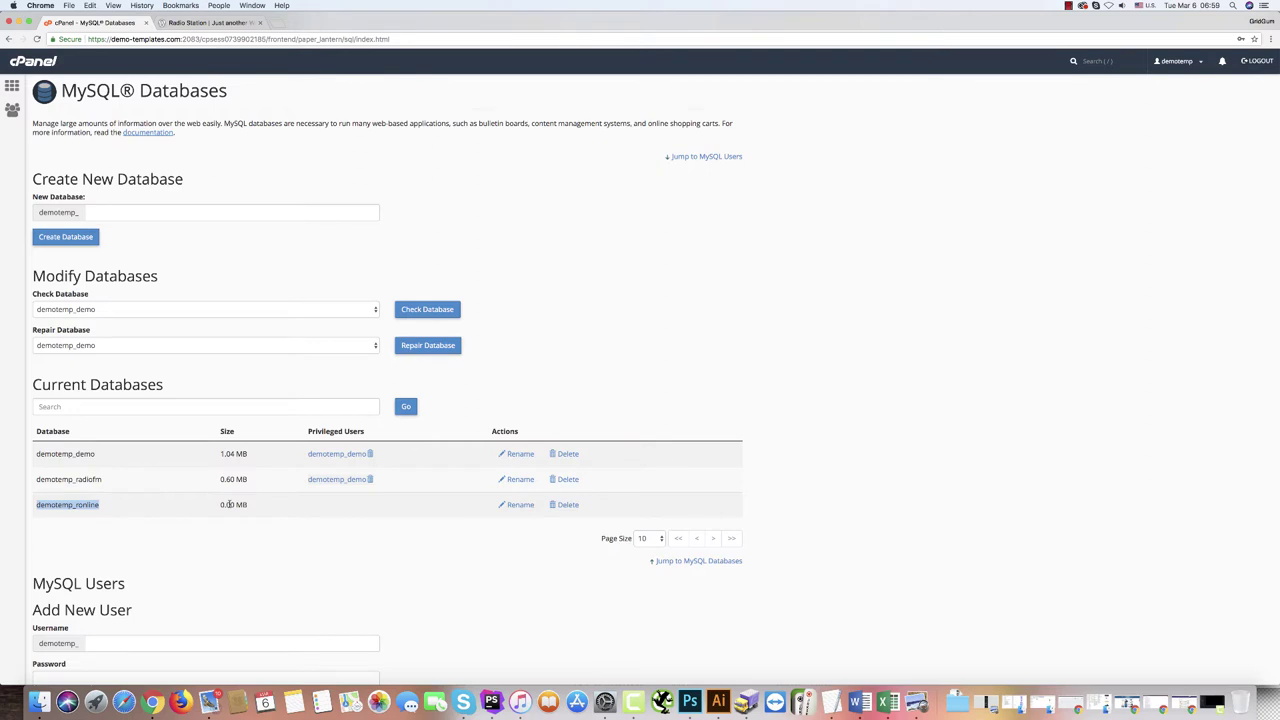
click(140, 525)
scroll(140, 525, down, 3)
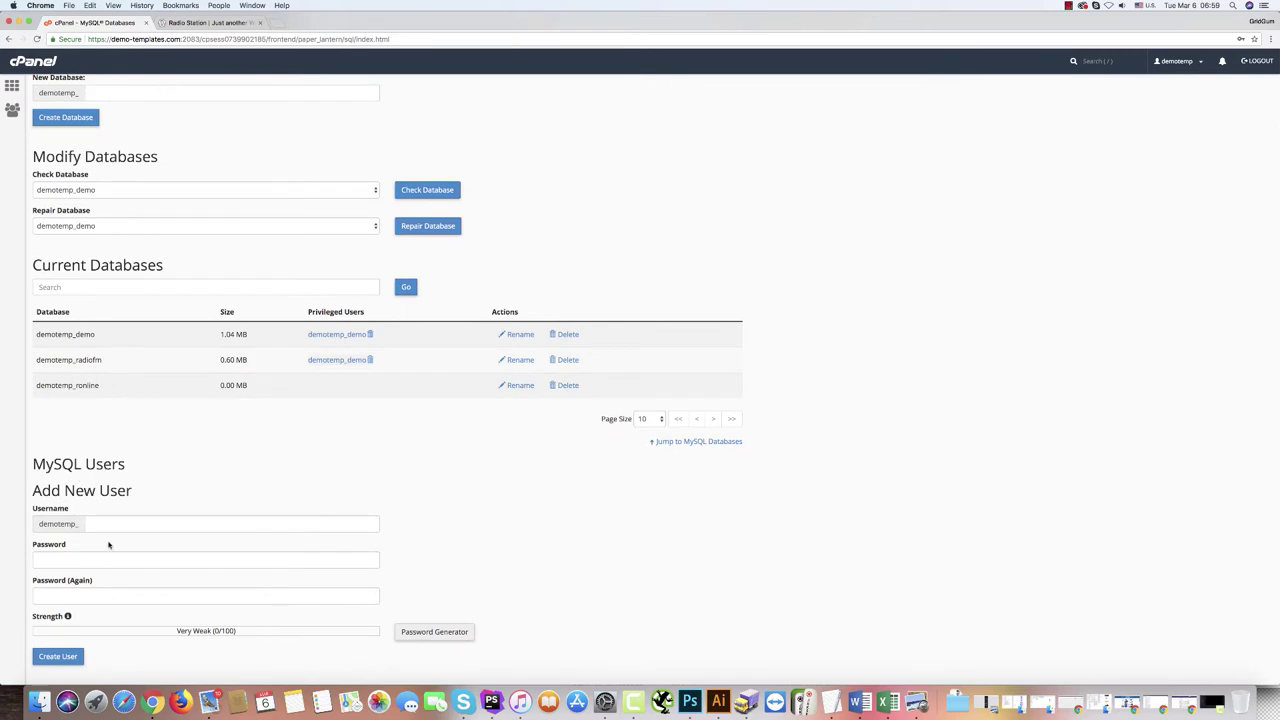
scroll(116, 521, down, 1)
click(110, 474)
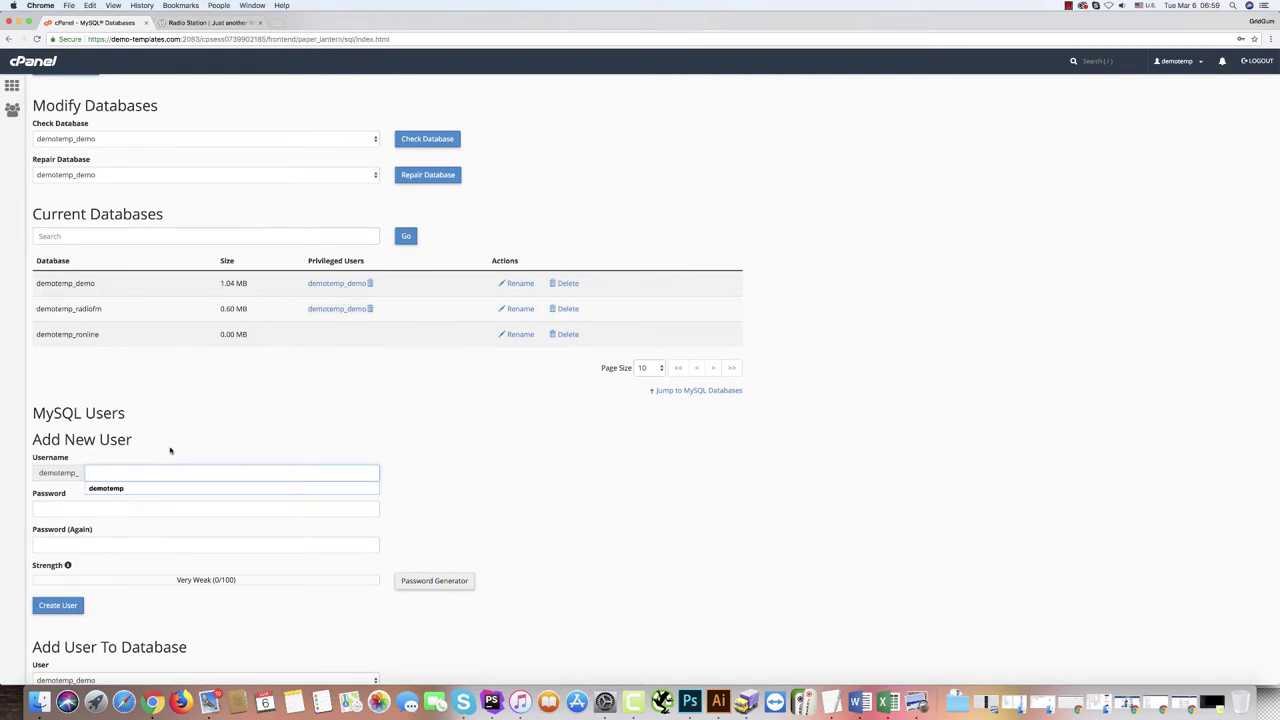
text(george)
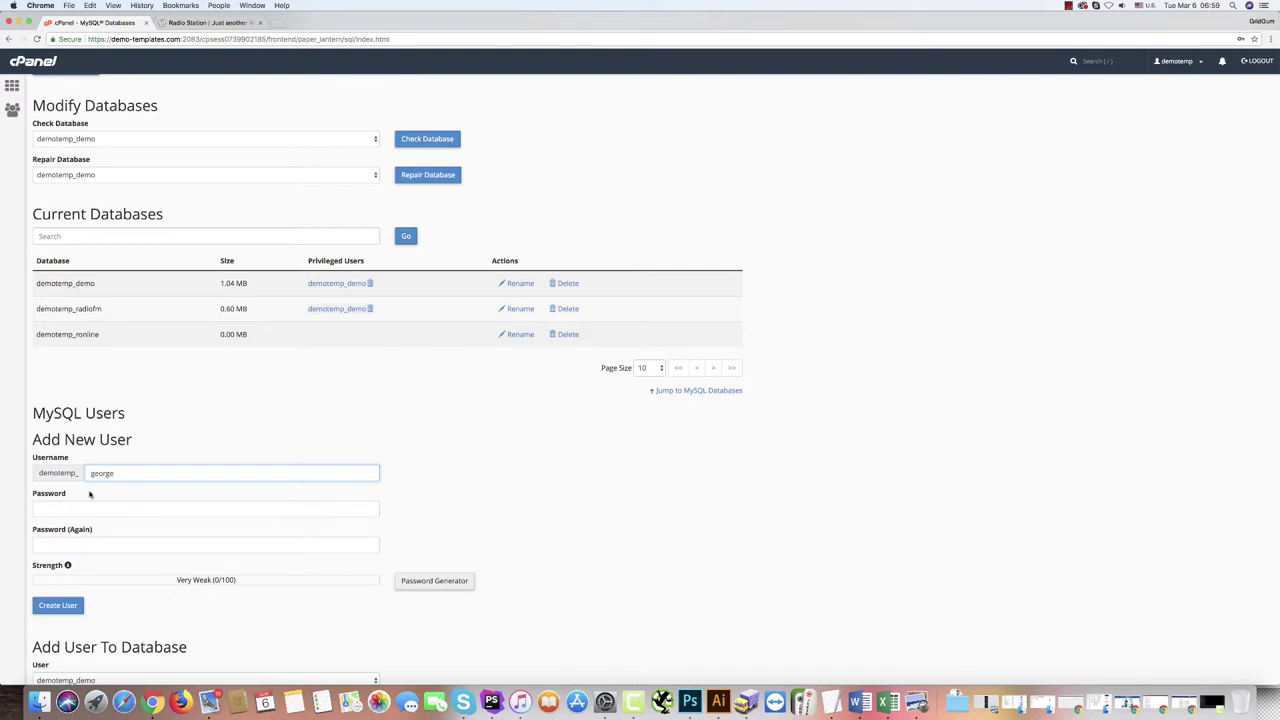
click(61, 508)
text(•••)
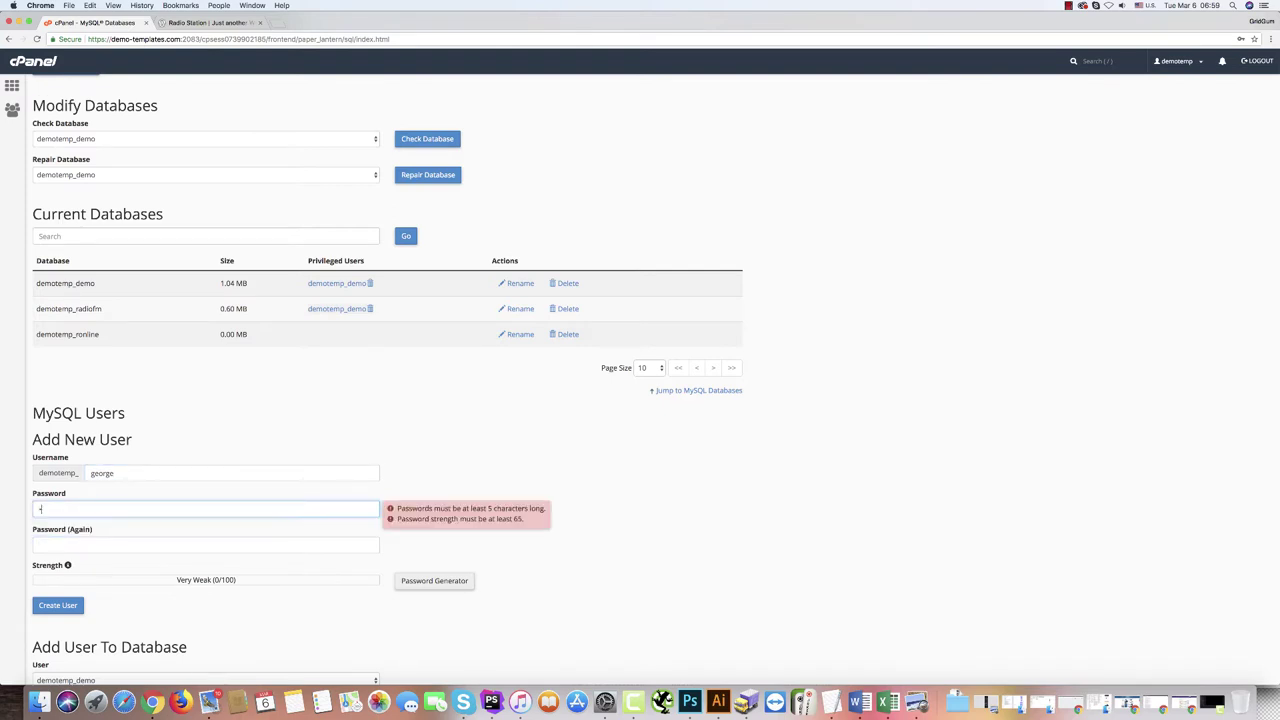
text(•••••••)
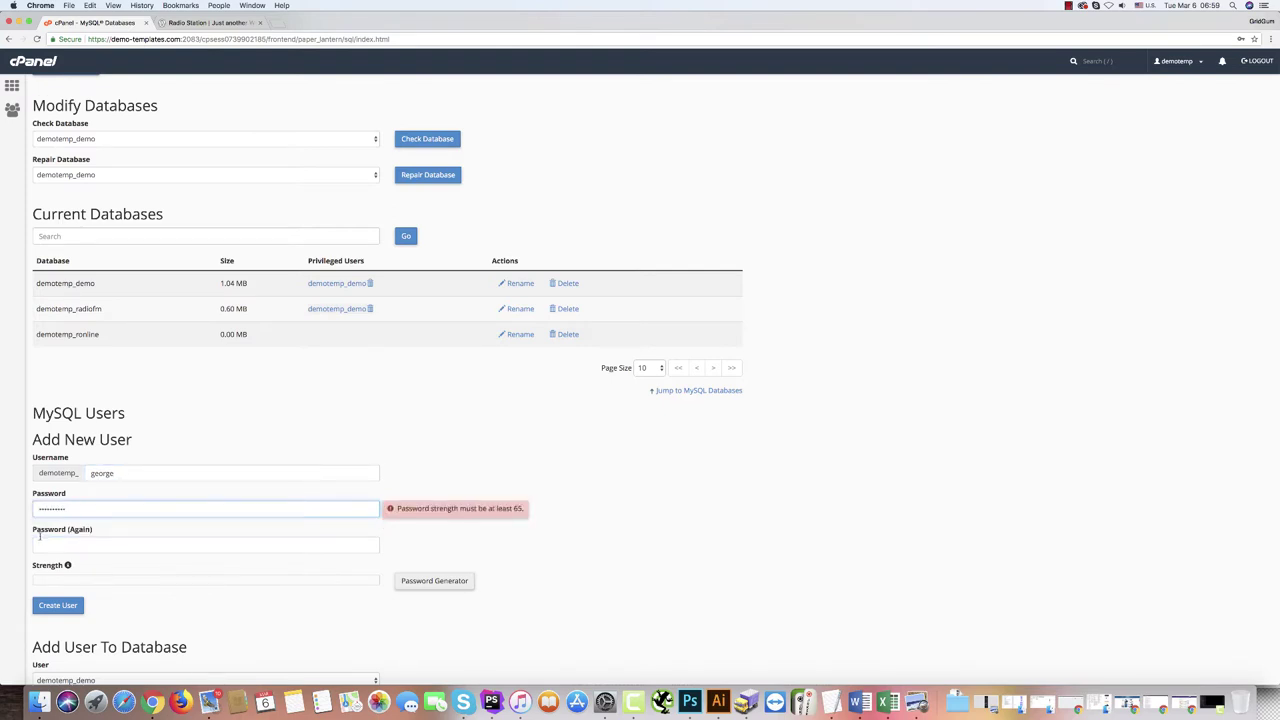
key(Tab)
text(•••••••)
click(56, 607)
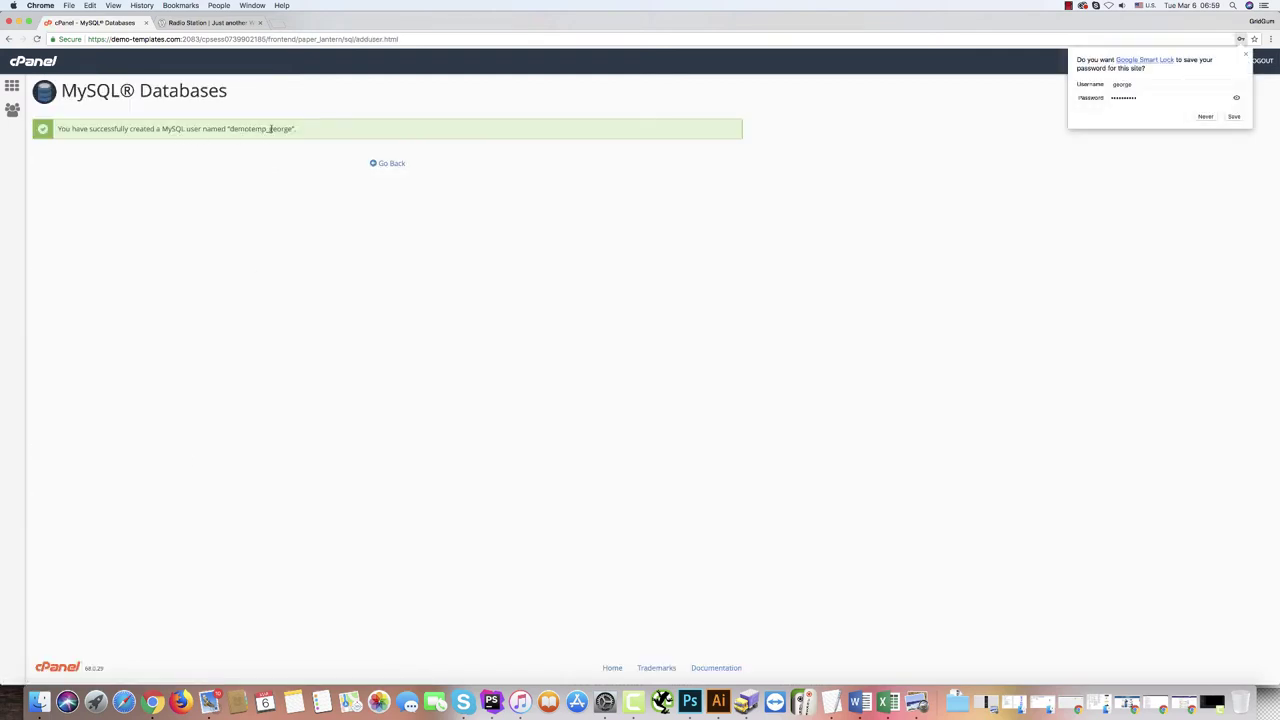
Step: Add demotemp_george to demotemp_ronline with all privileges
click(386, 163)
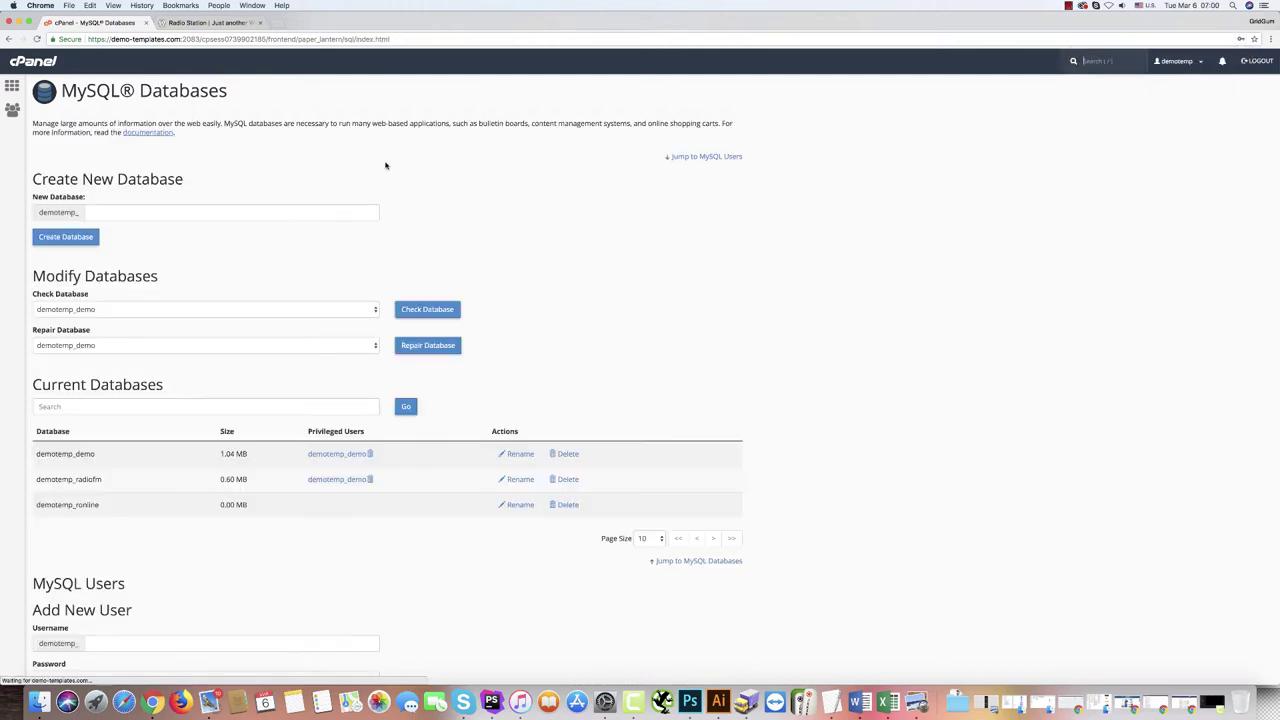
scroll(228, 503, down, 5)
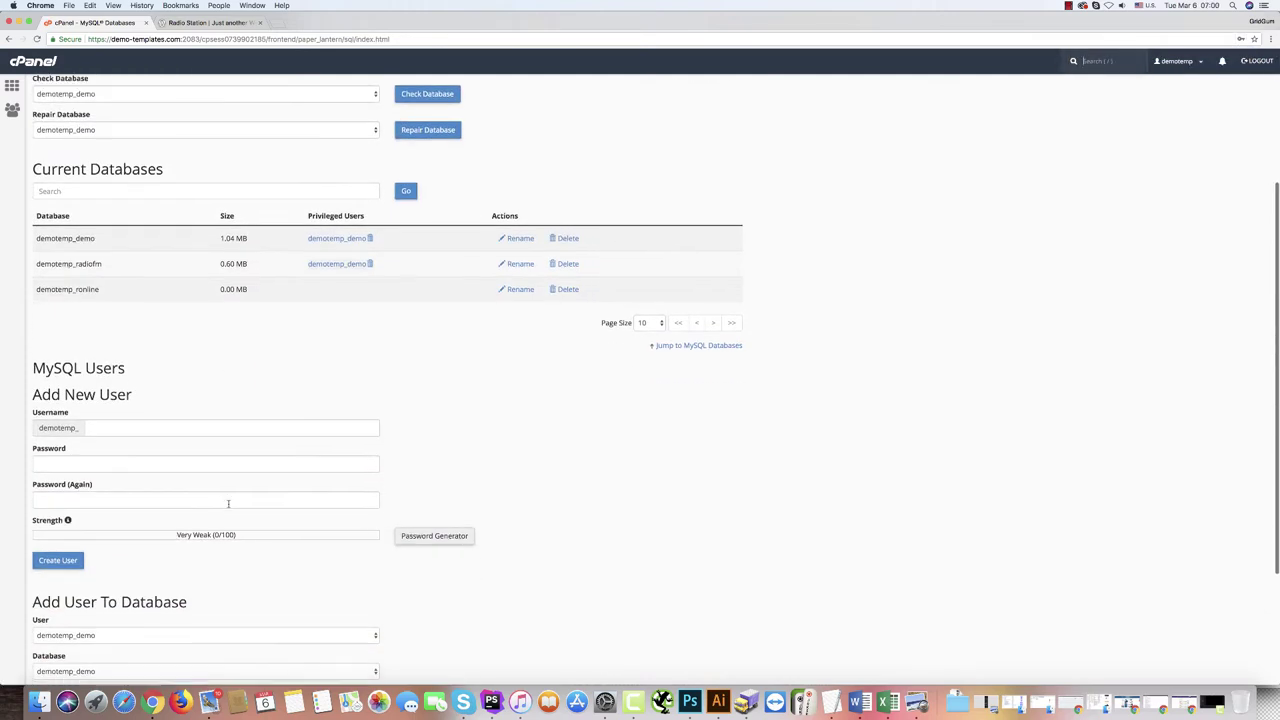
scroll(210, 505, down, 4)
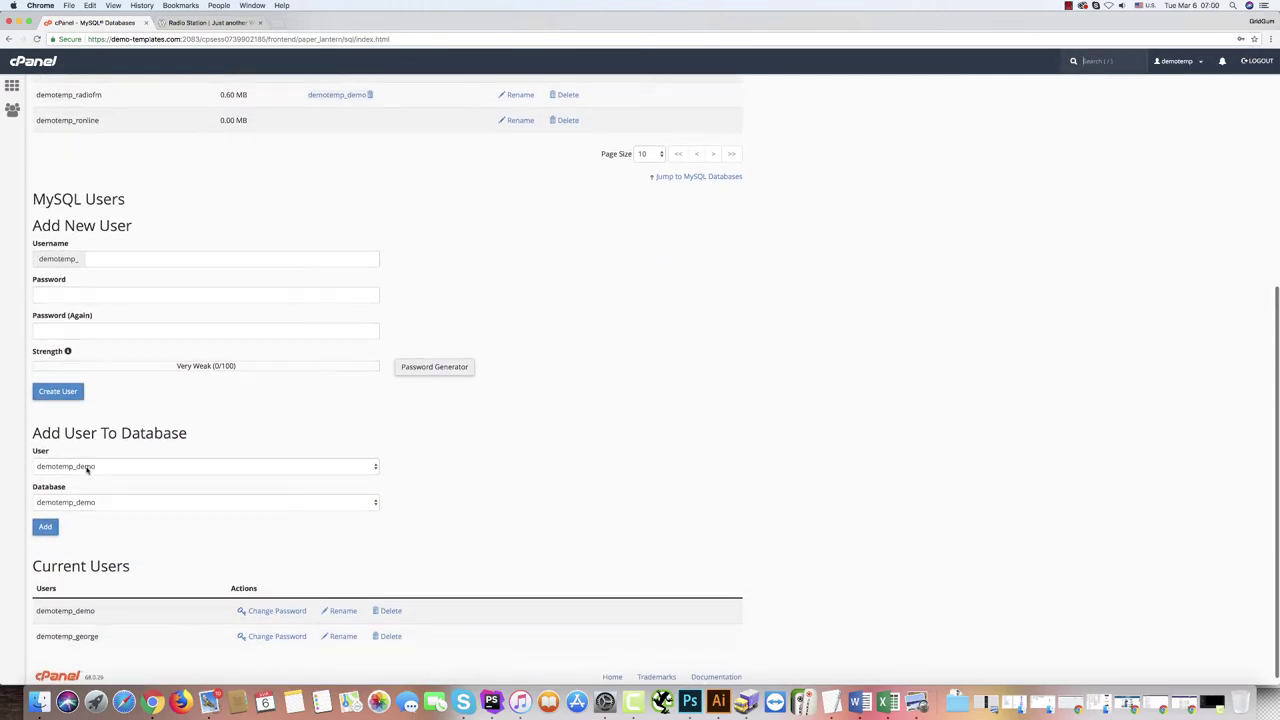
click(87, 467)
click(86, 480)
click(86, 503)
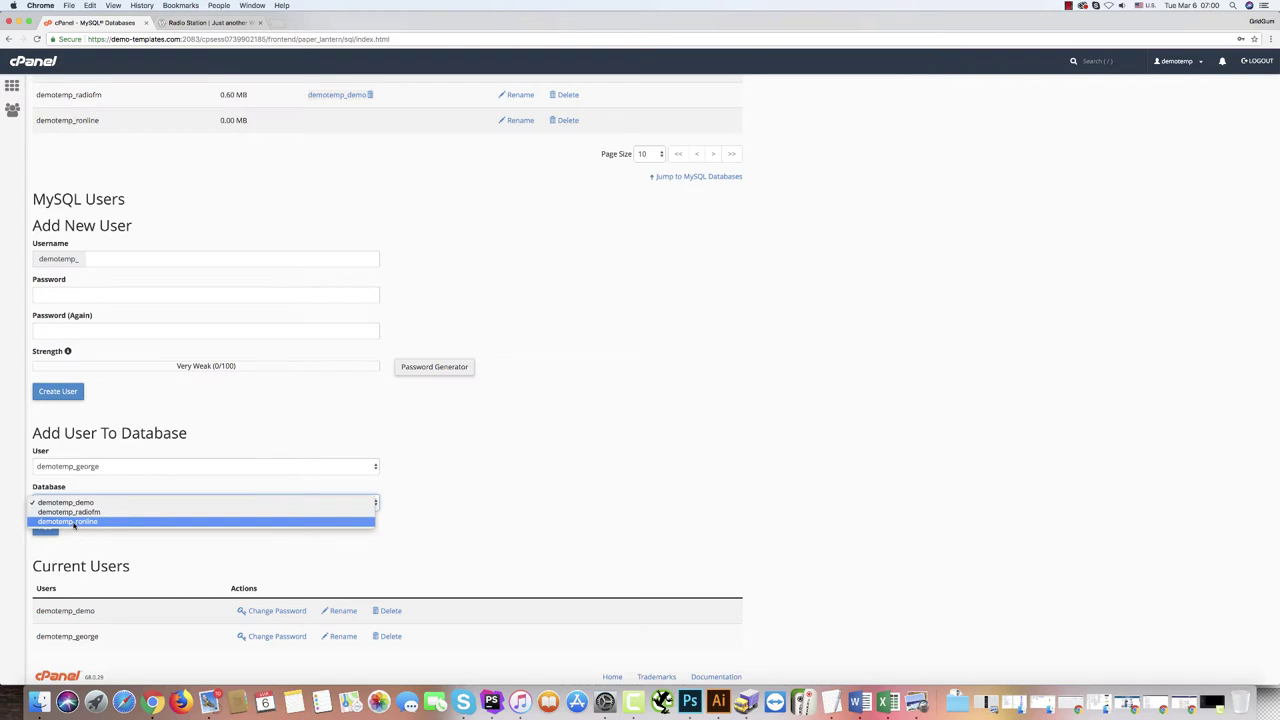
click(74, 522)
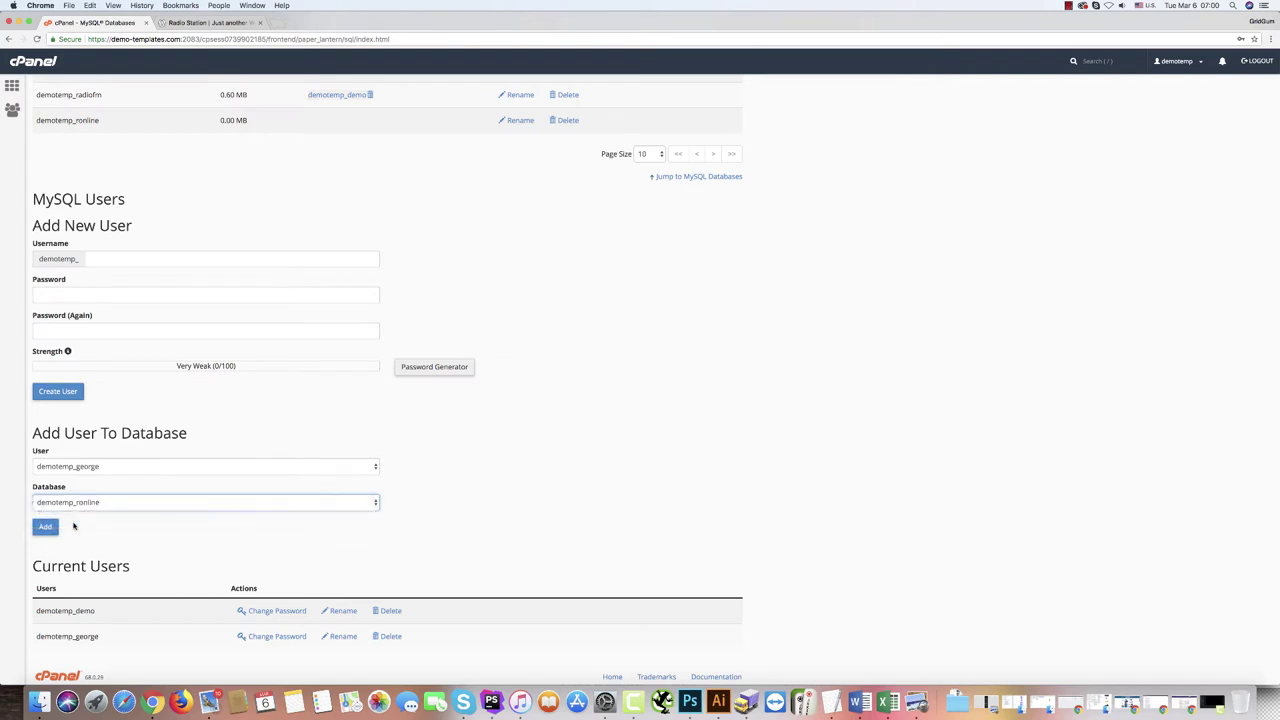
click(45, 529)
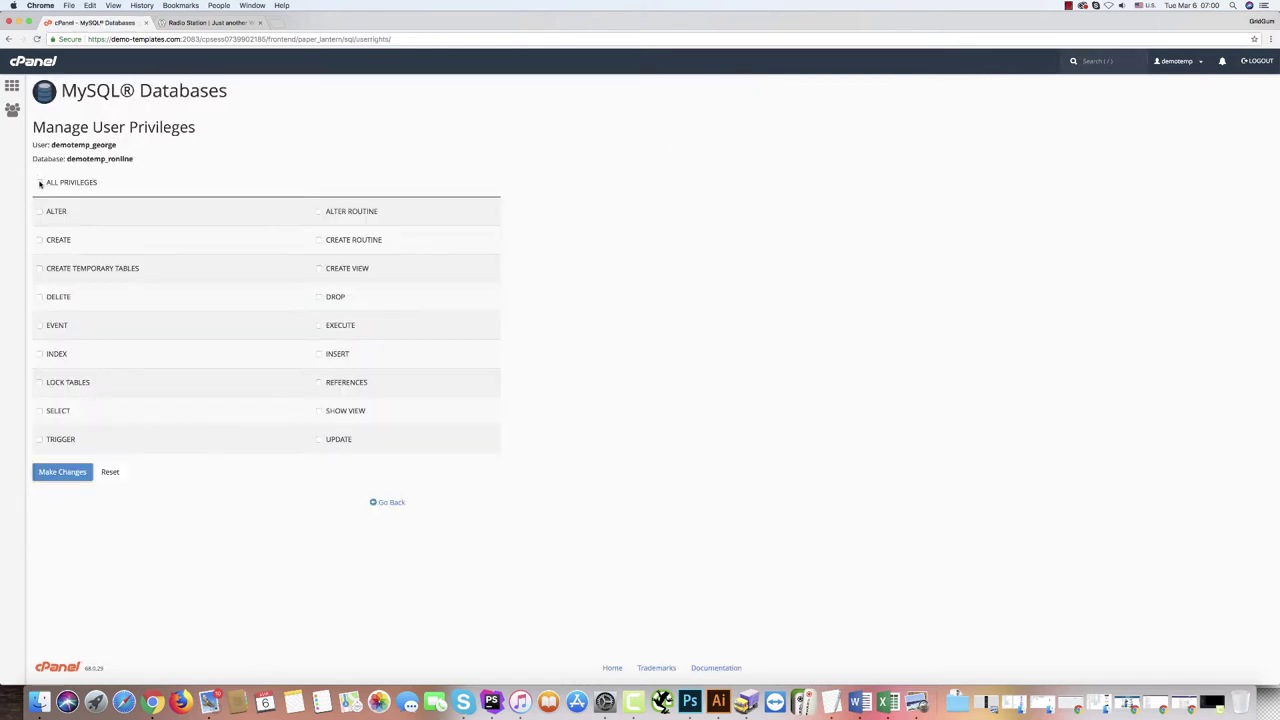
click(40, 183)
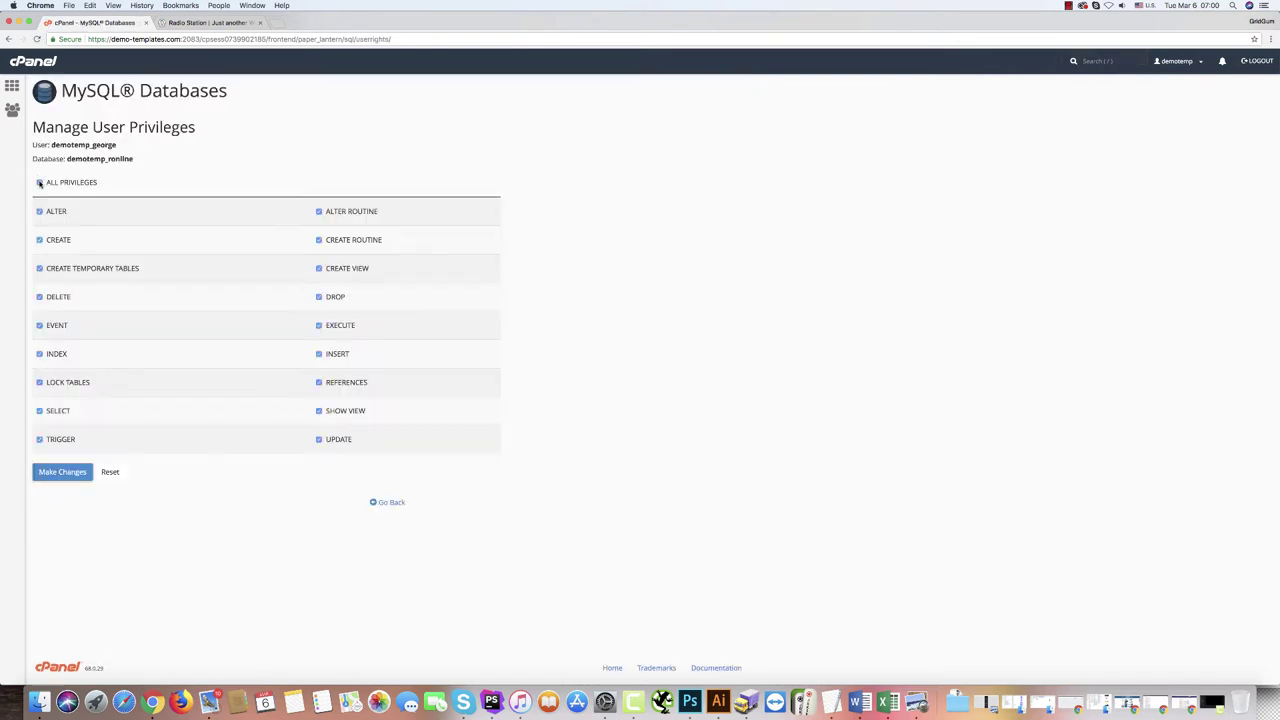
click(65, 474)
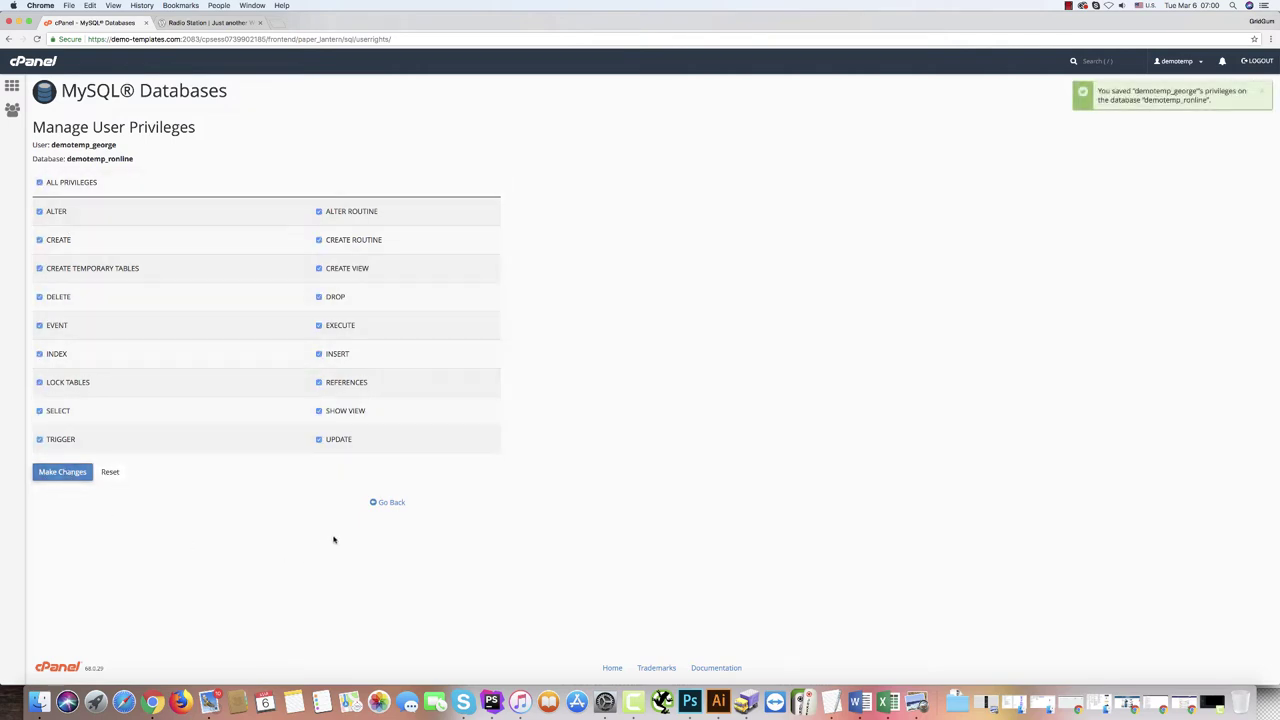
Step: Check Current Databases for demotemp_george as demotemp_ronline's privileged user
click(389, 504)
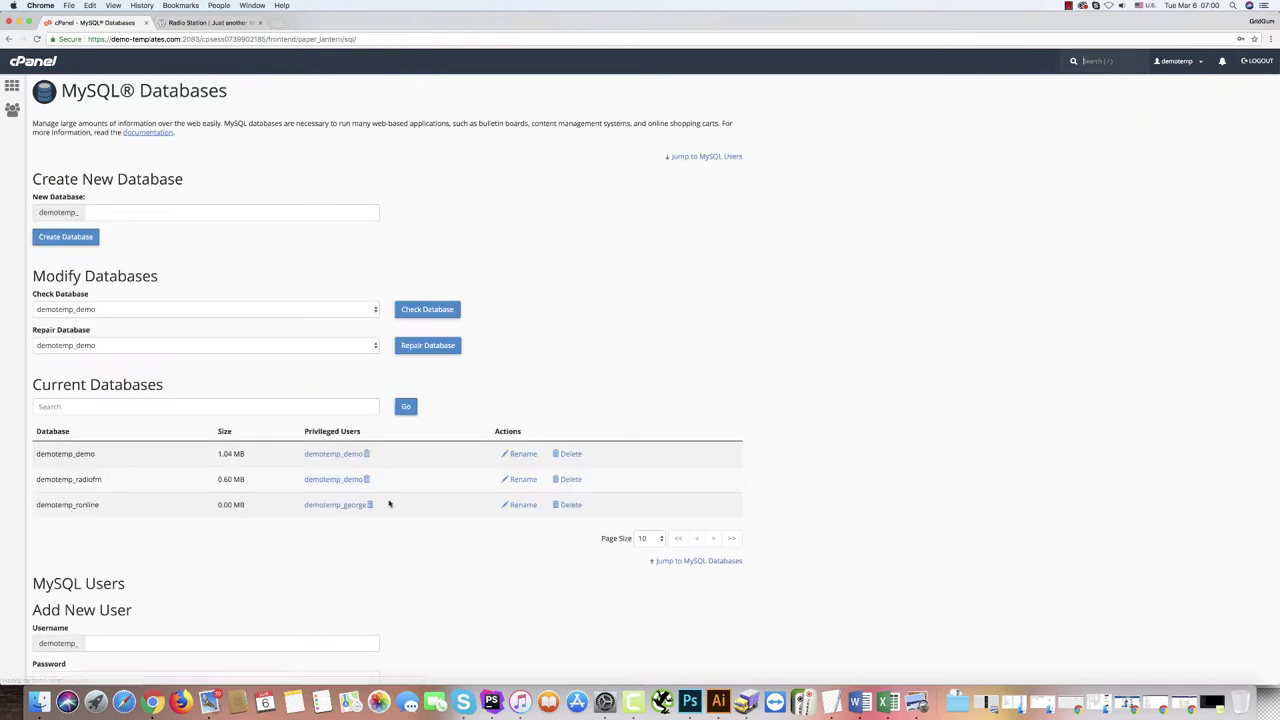
scroll(129, 562, down, 2)
scroll(129, 562, down, 3)
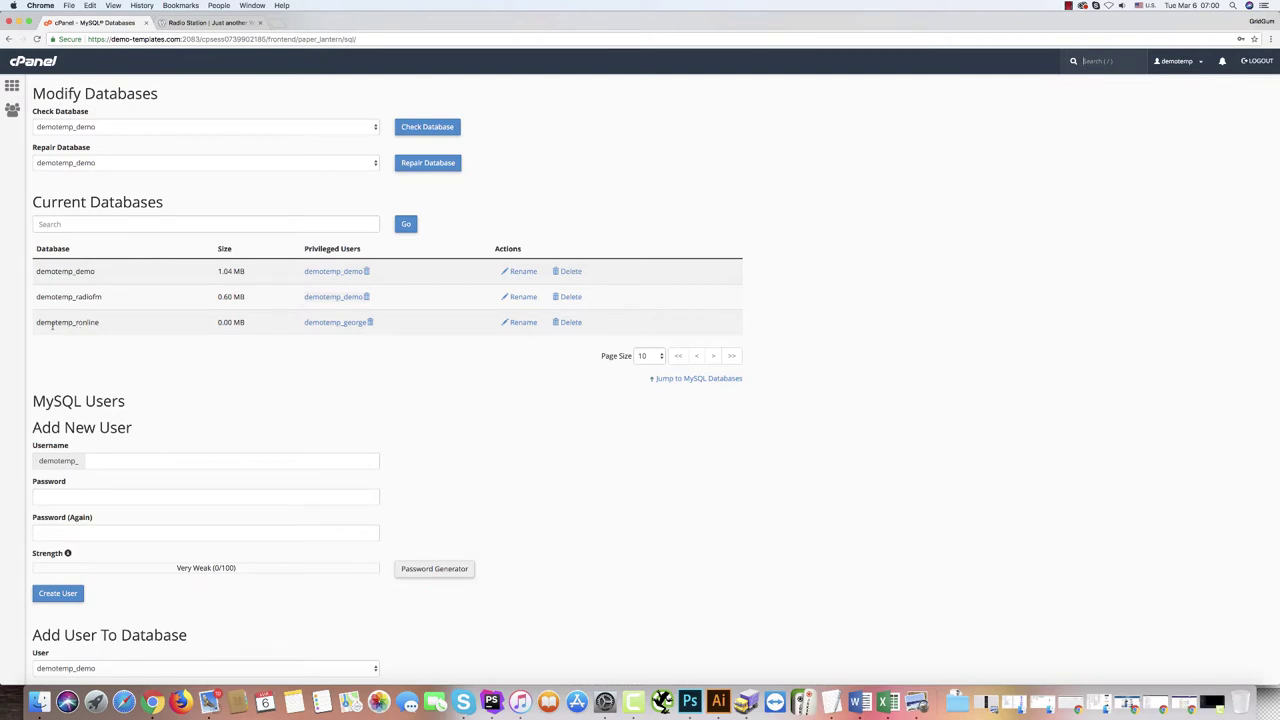
scroll(185, 399, up, 4)
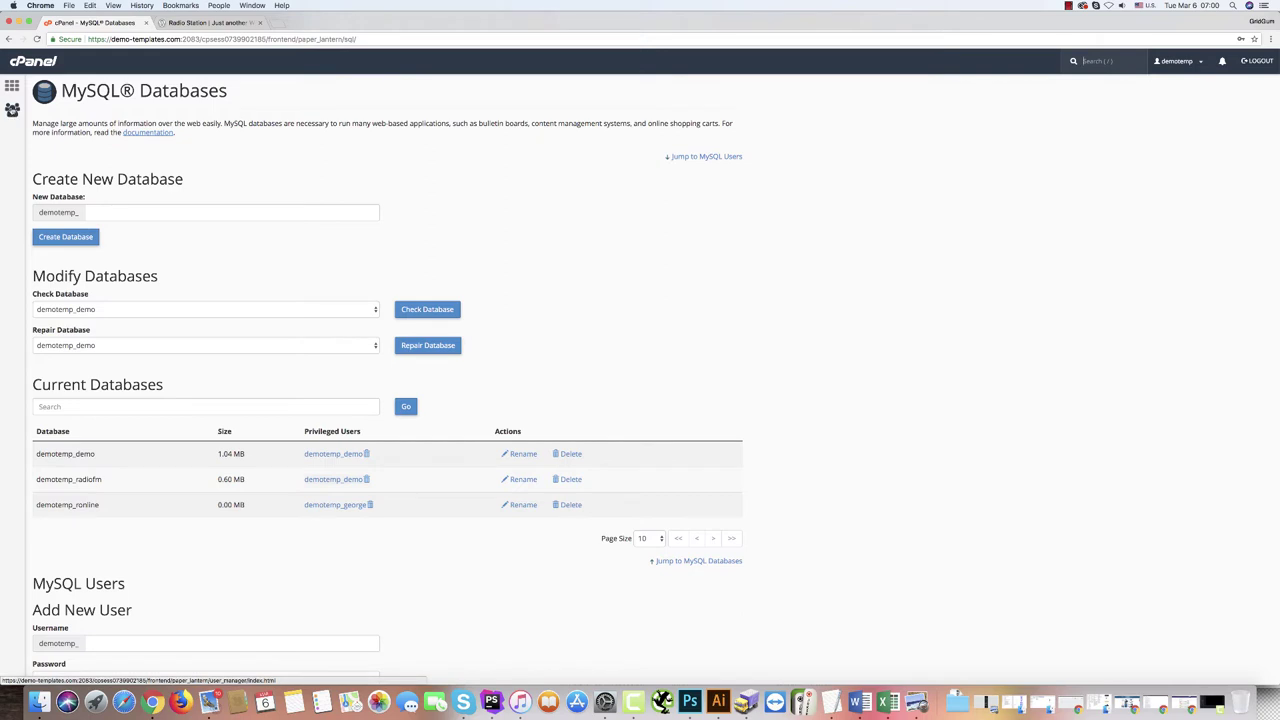
Step: Open File Manager and navigate into public_html/wordpress/online-radio
click(12, 110)
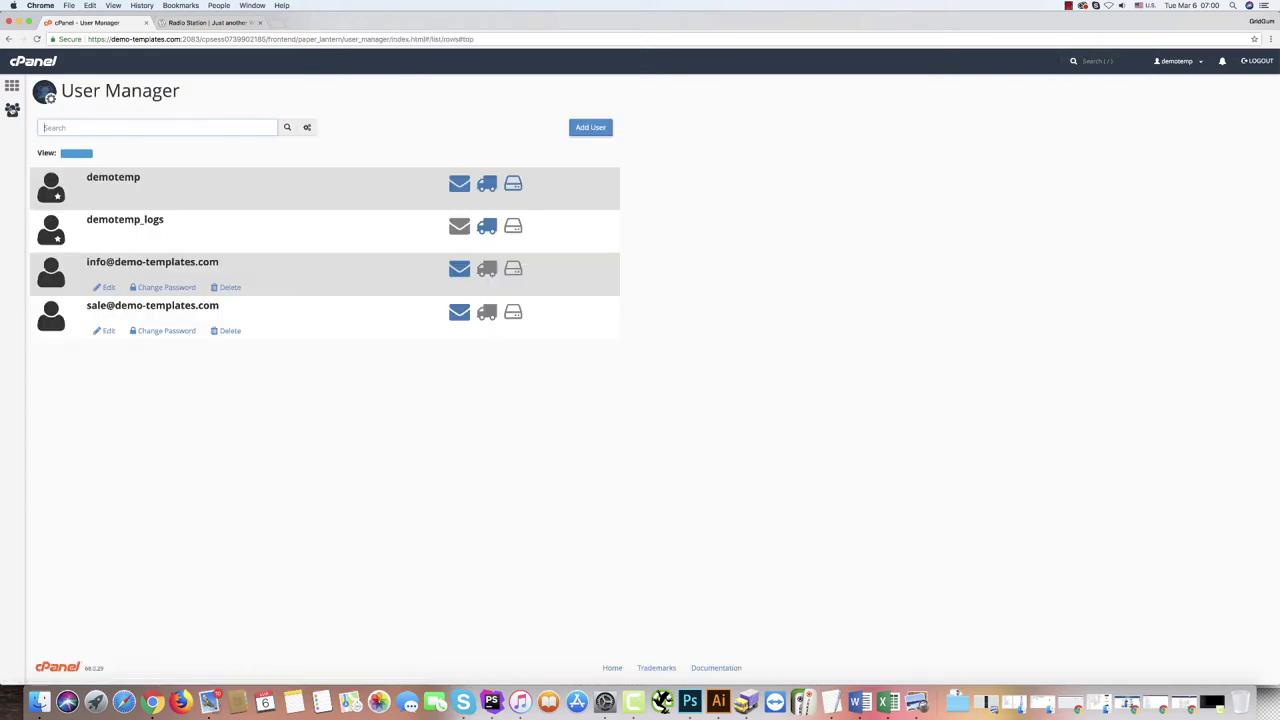
click(12, 87)
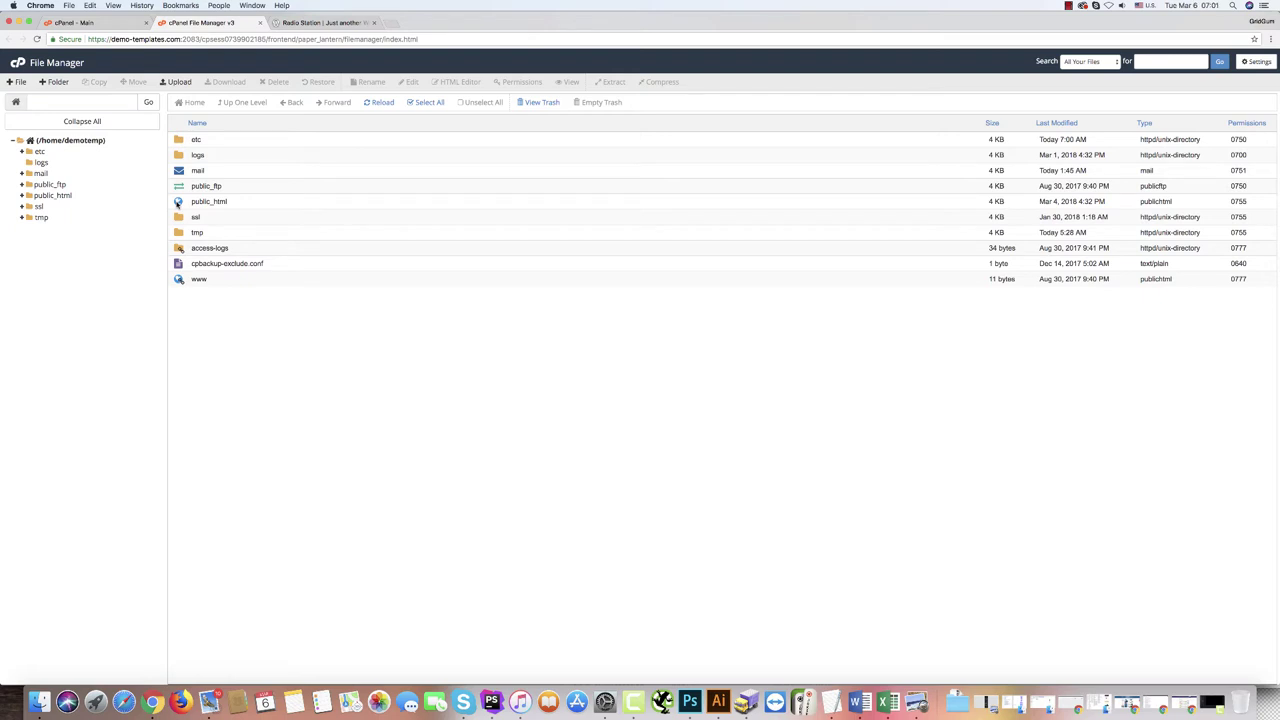
double_click(178, 202)
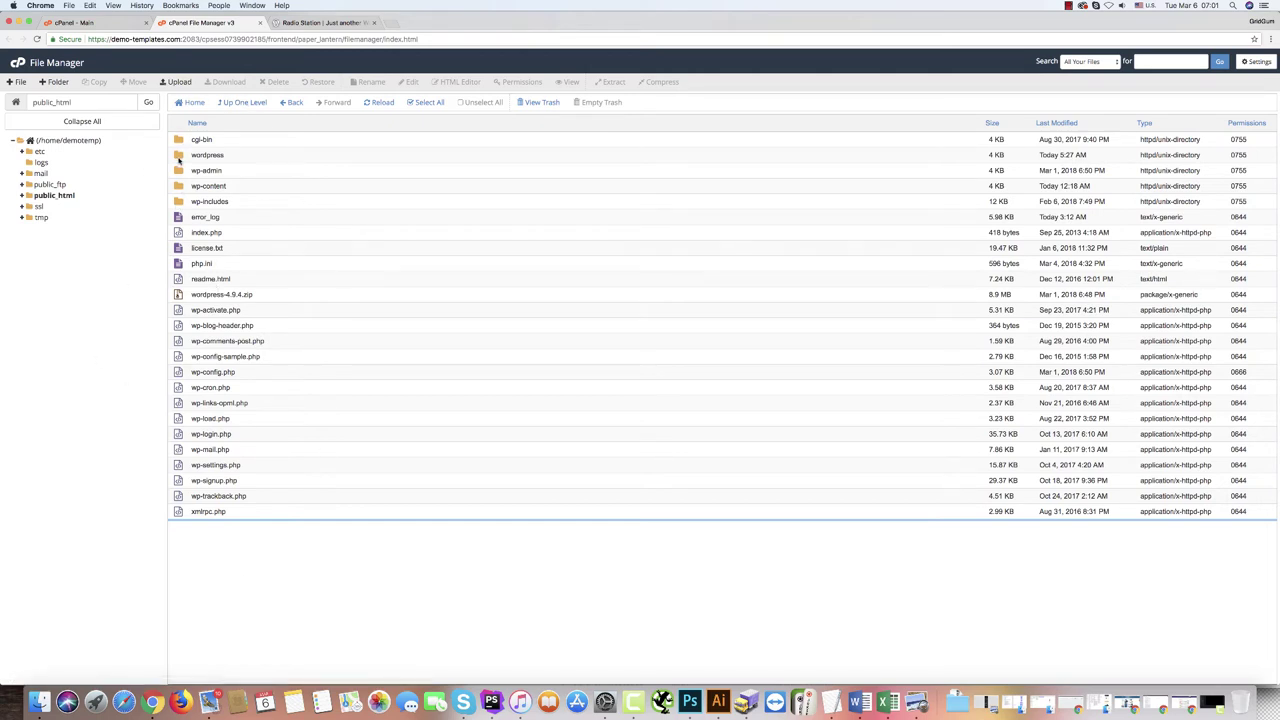
double_click(179, 156)
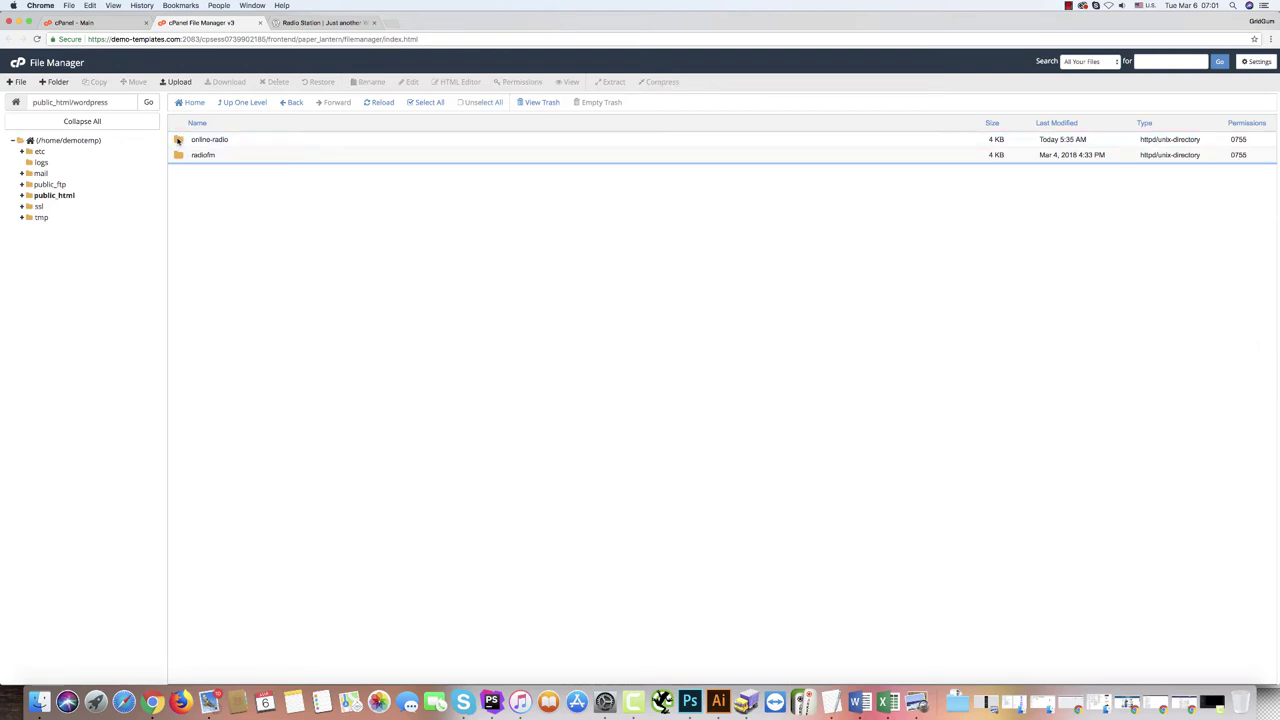
double_click(178, 140)
click(179, 143)
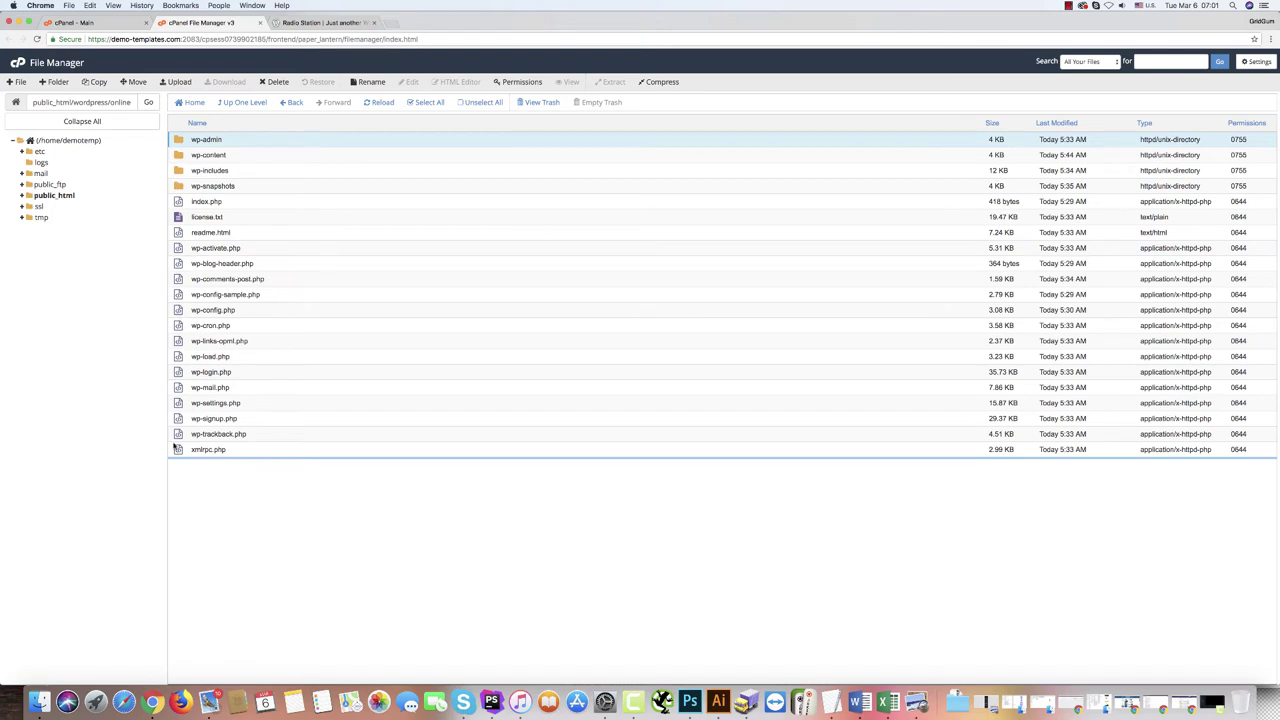
Step: Delete every file and folder in online-radio, then reopen the empty folder
shift+click(177, 449)
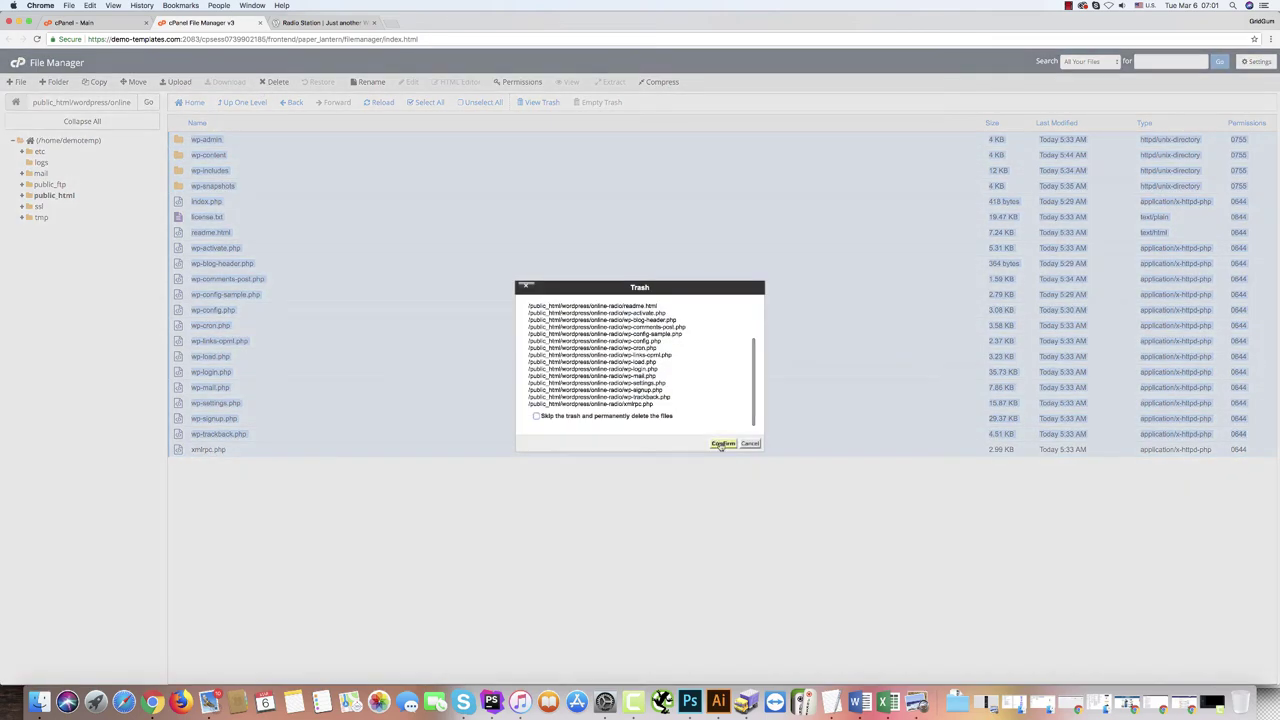
click(721, 442)
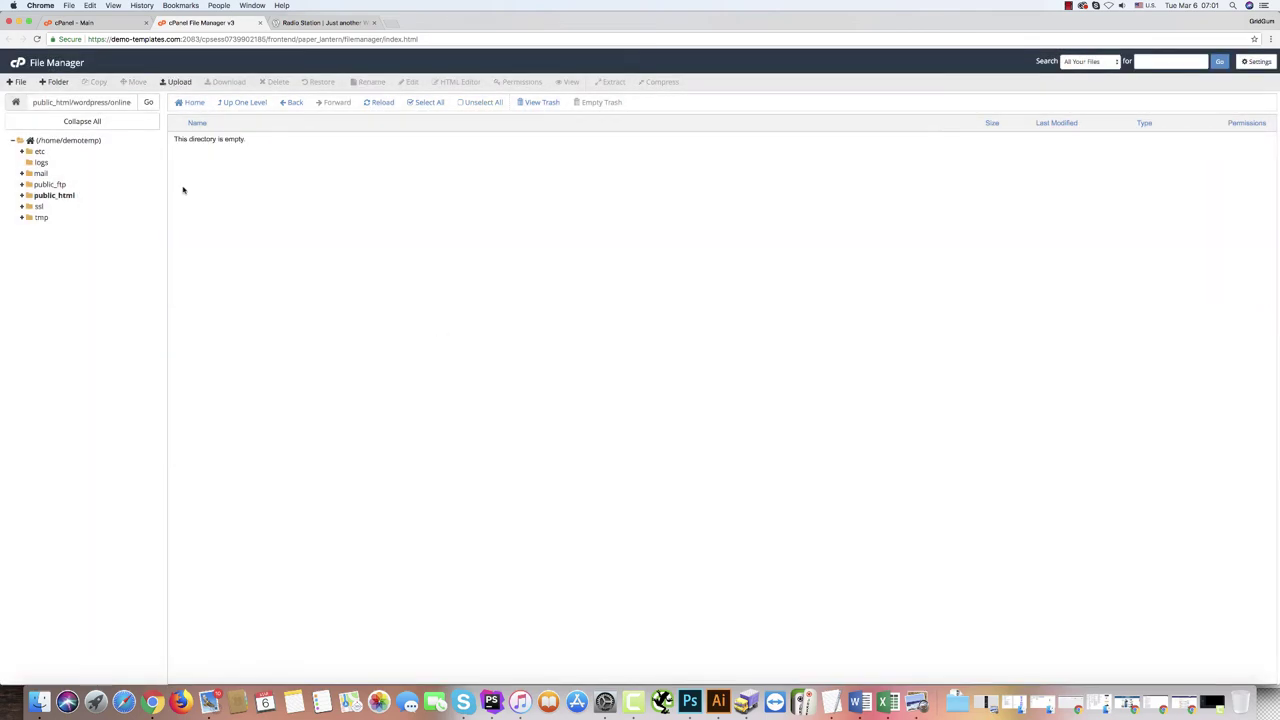
click(243, 103)
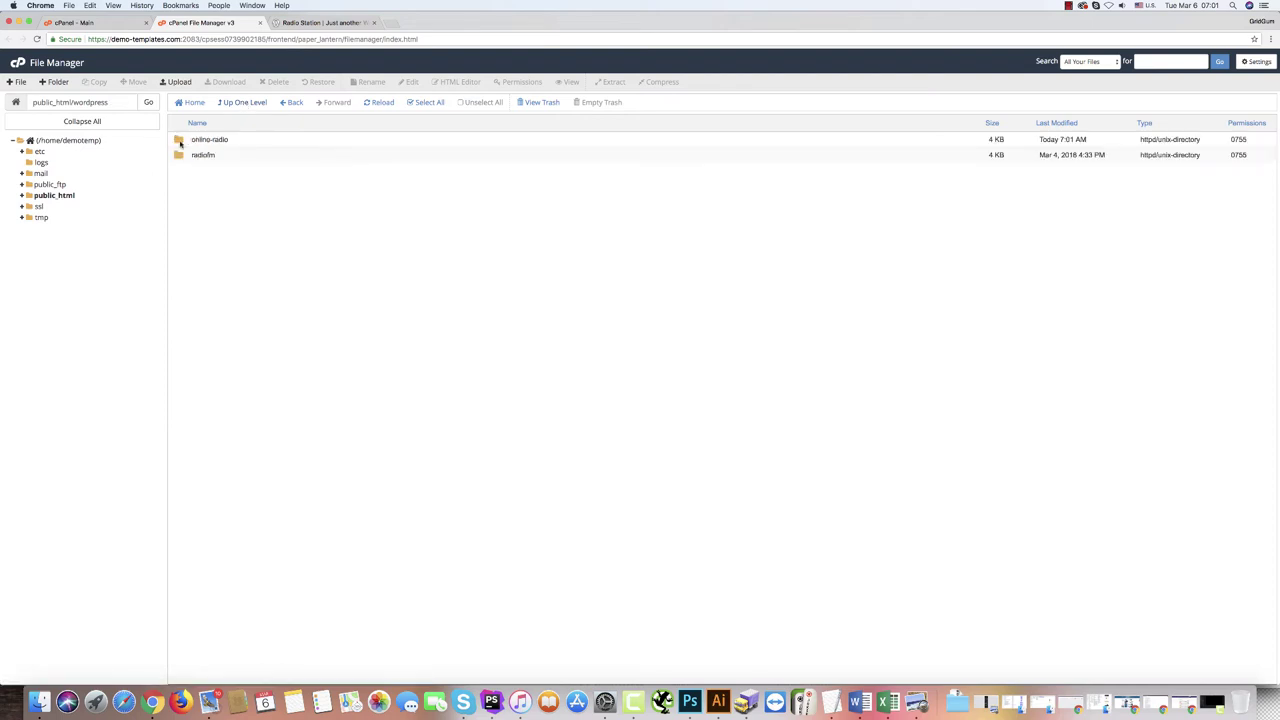
double_click(179, 141)
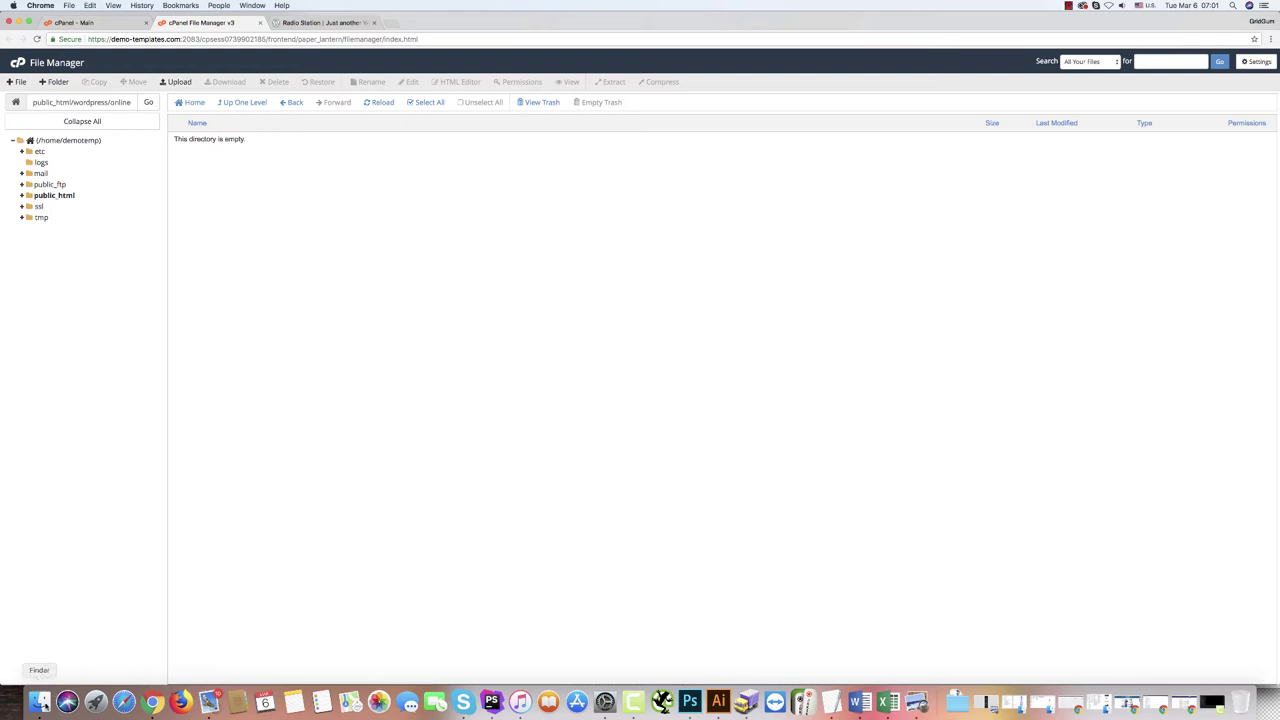
click(39, 701)
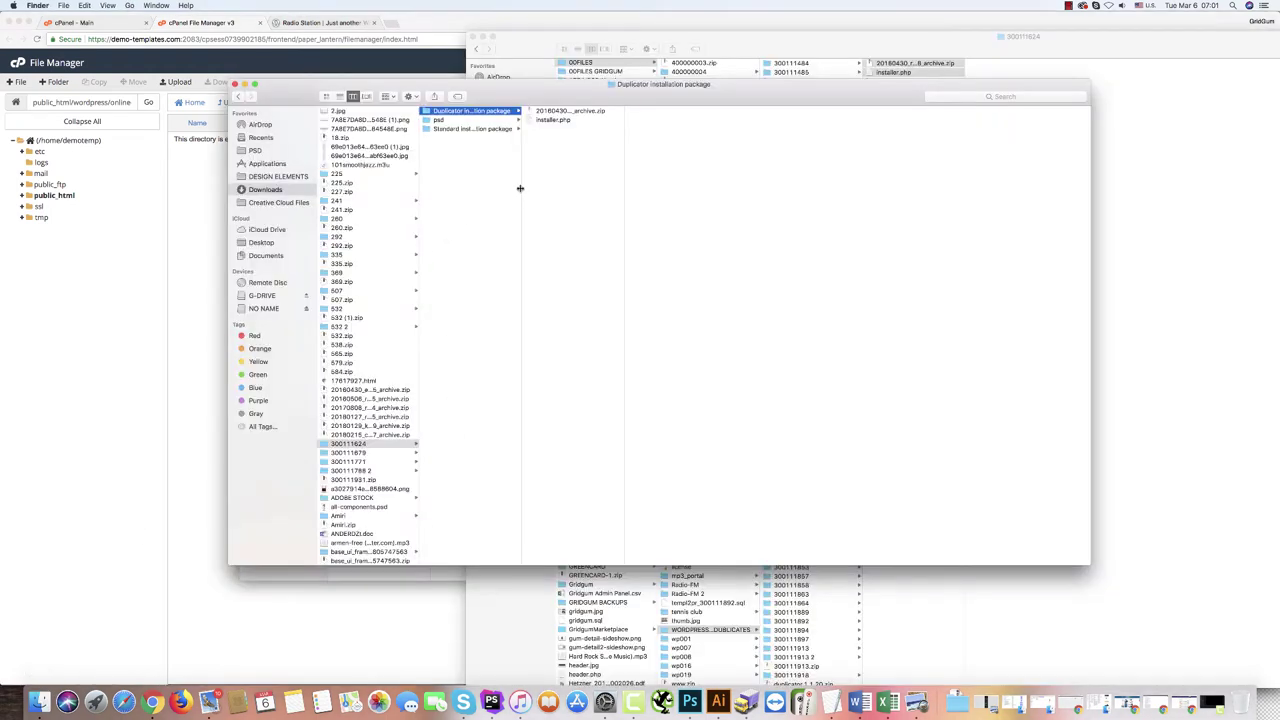
drag(520, 189, 615, 181)
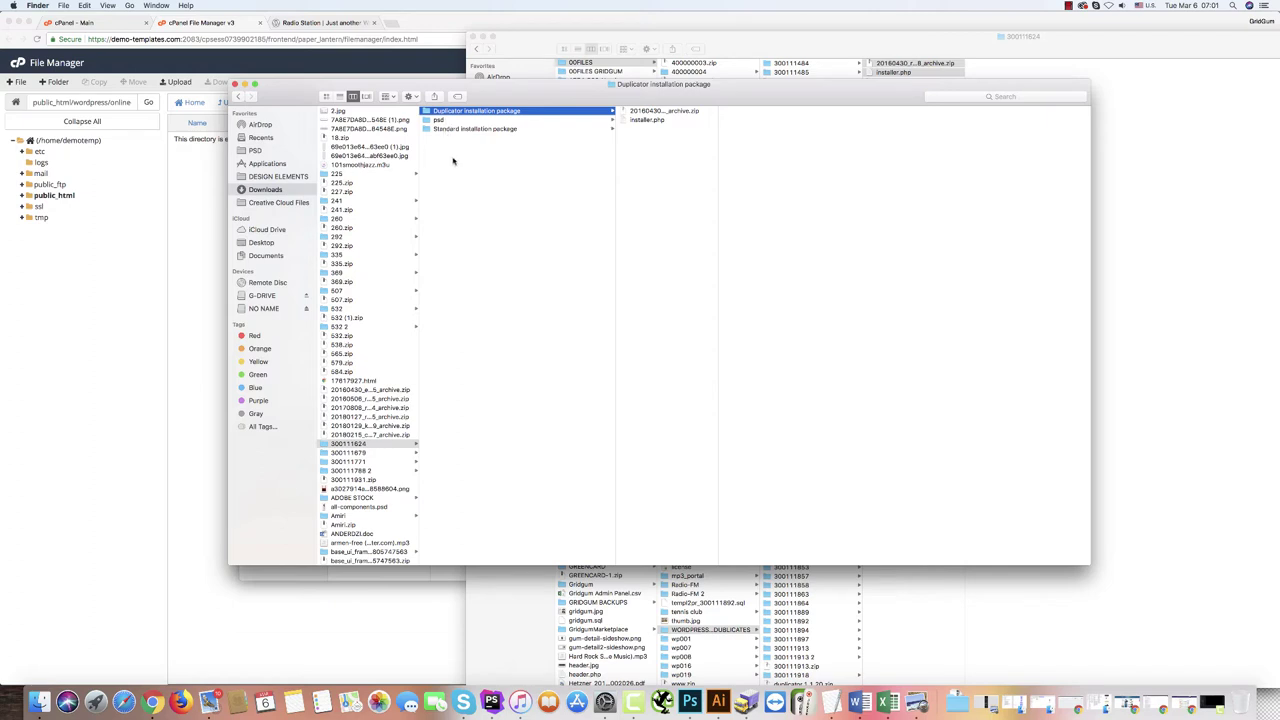
click(444, 130)
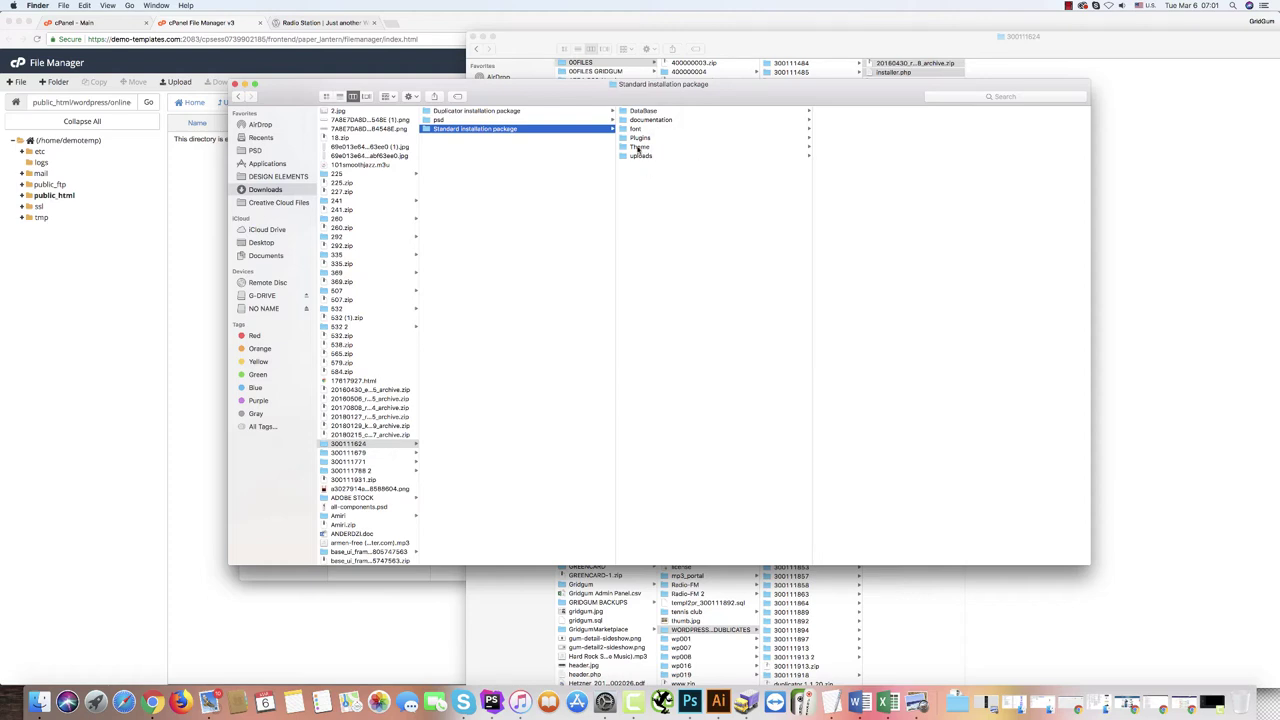
click(662, 147)
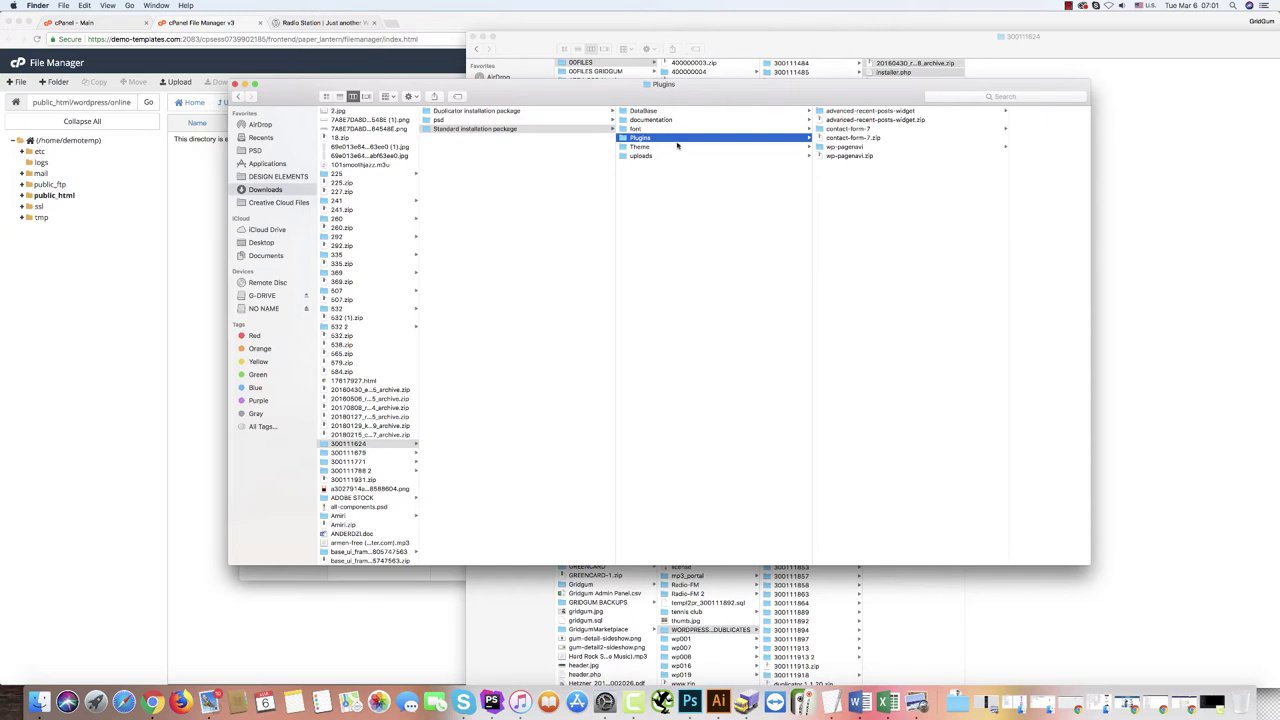
click(483, 155)
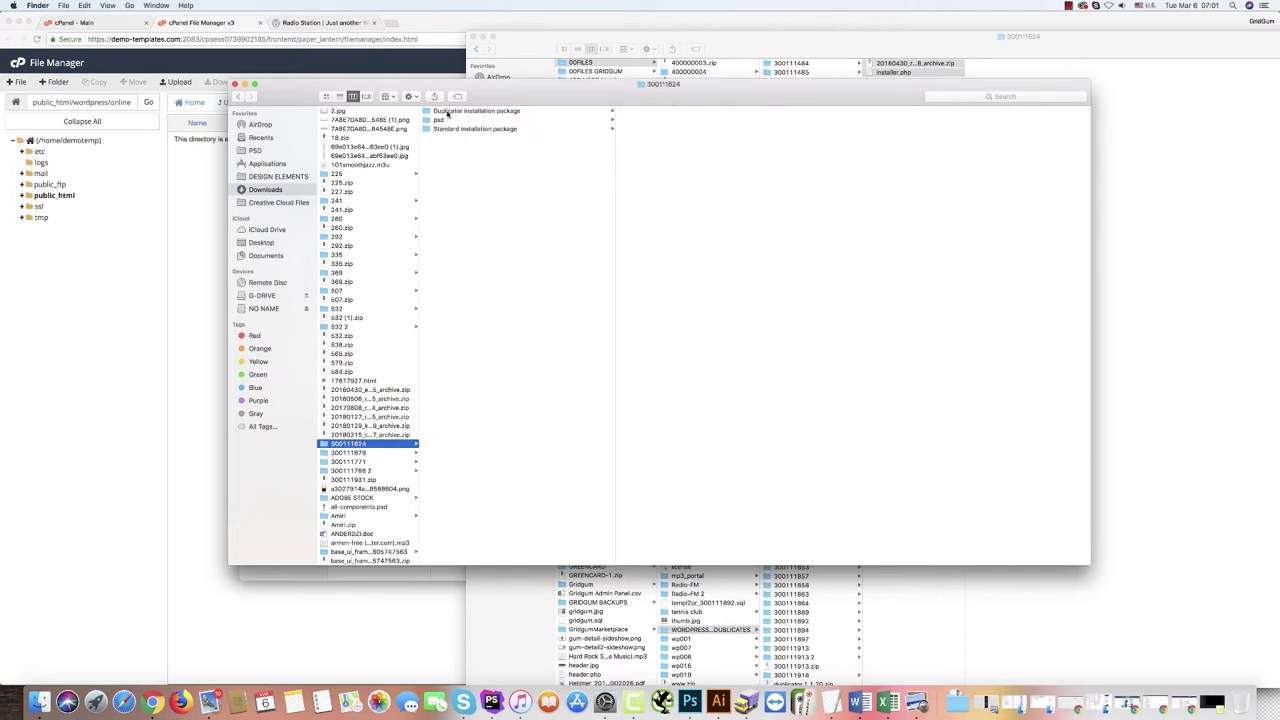
click(447, 112)
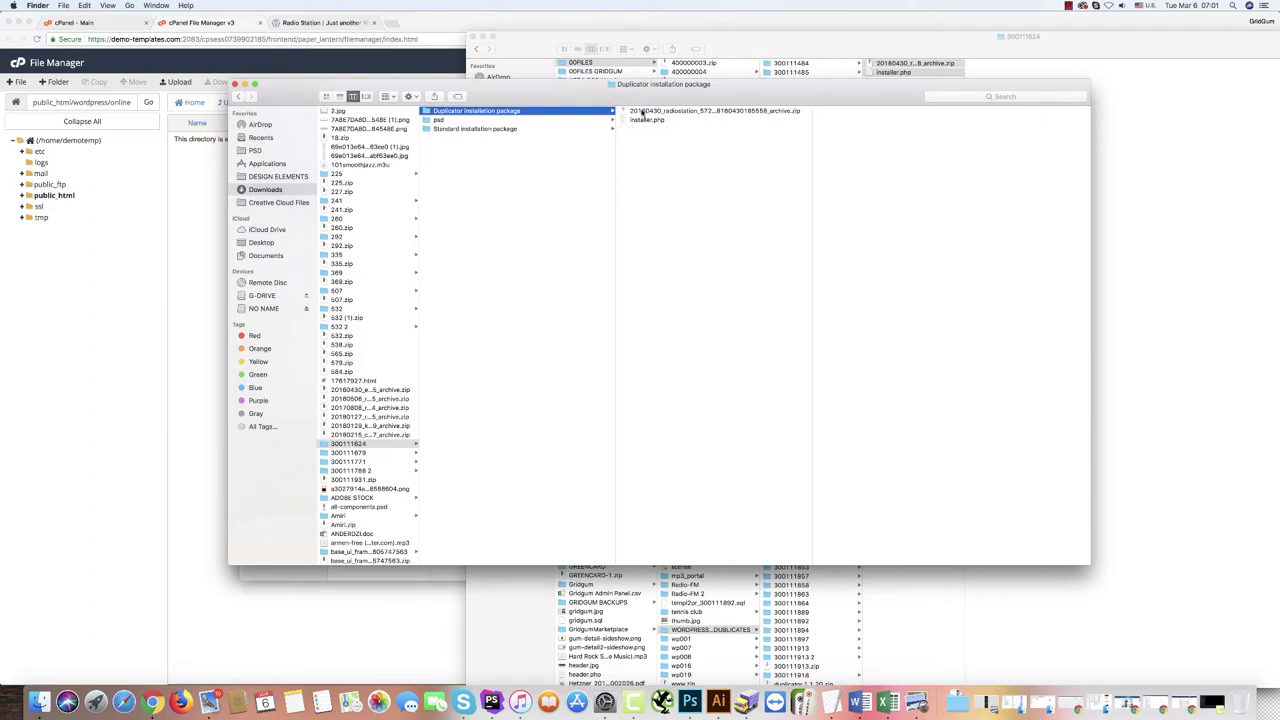
click(642, 112)
click(190, 165)
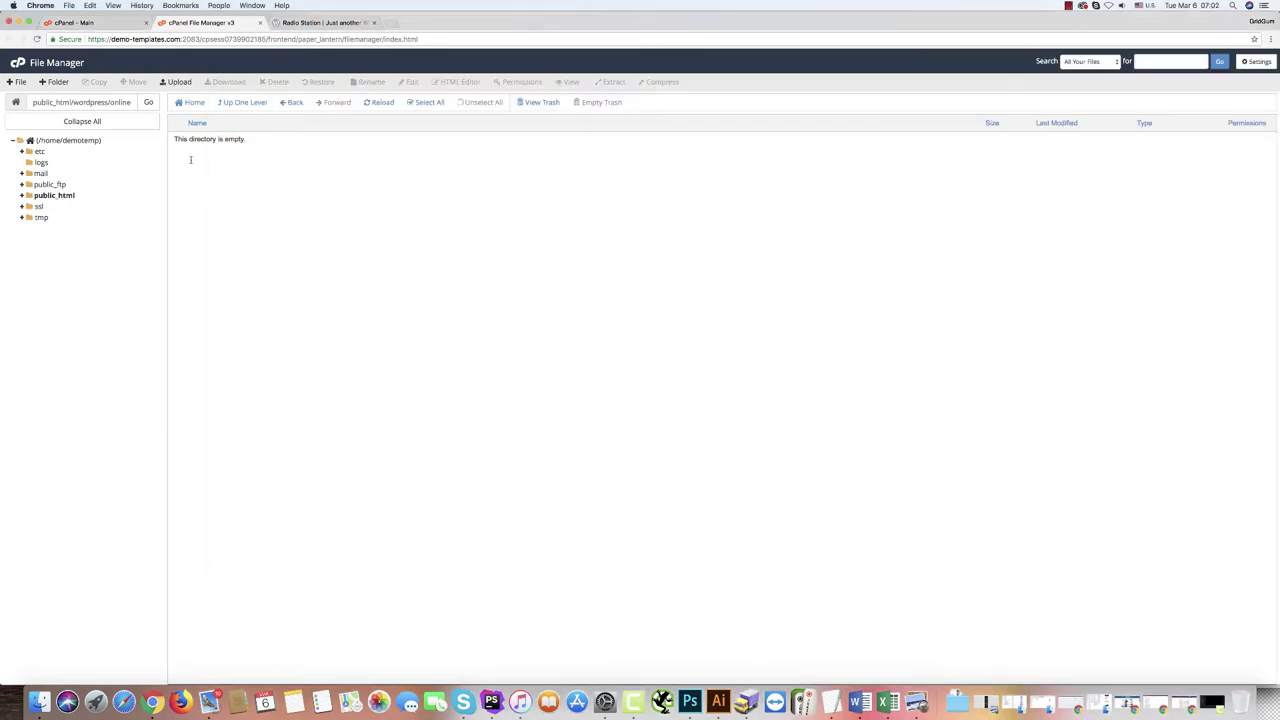
Step: Upload the Duplicator archive zip from the Downloads package folder into online-radio
click(177, 83)
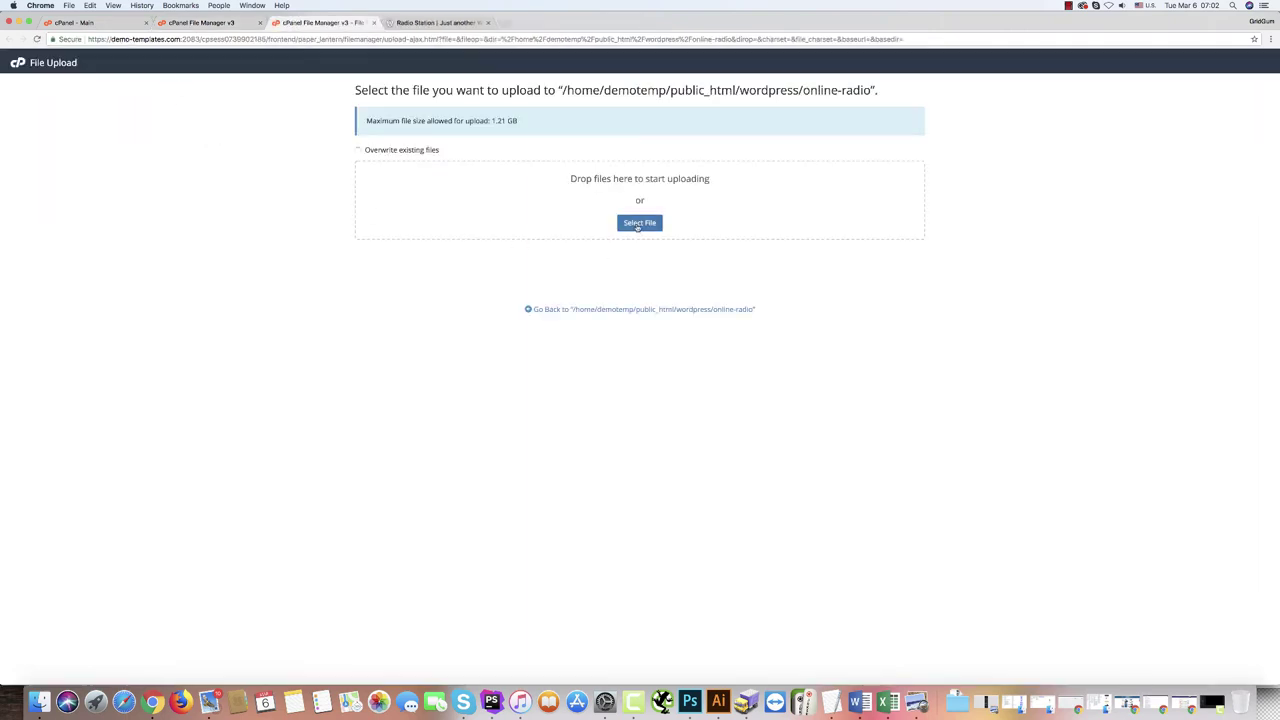
click(637, 223)
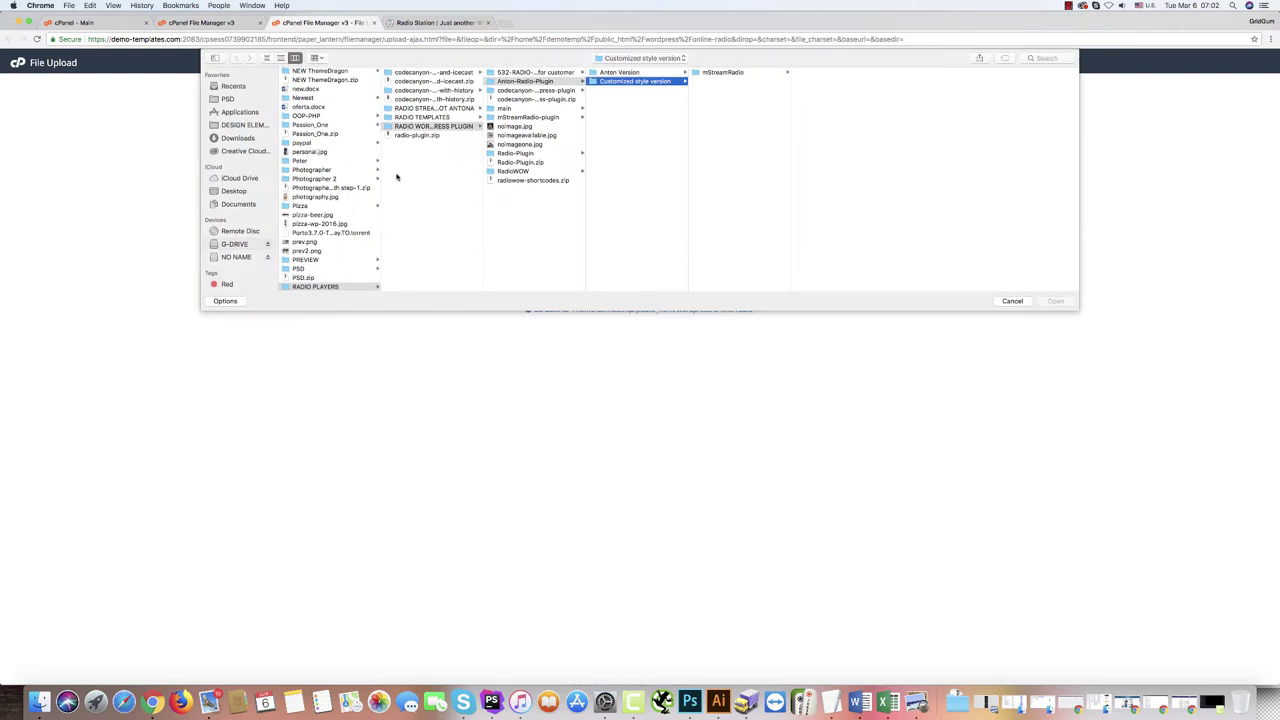
click(233, 244)
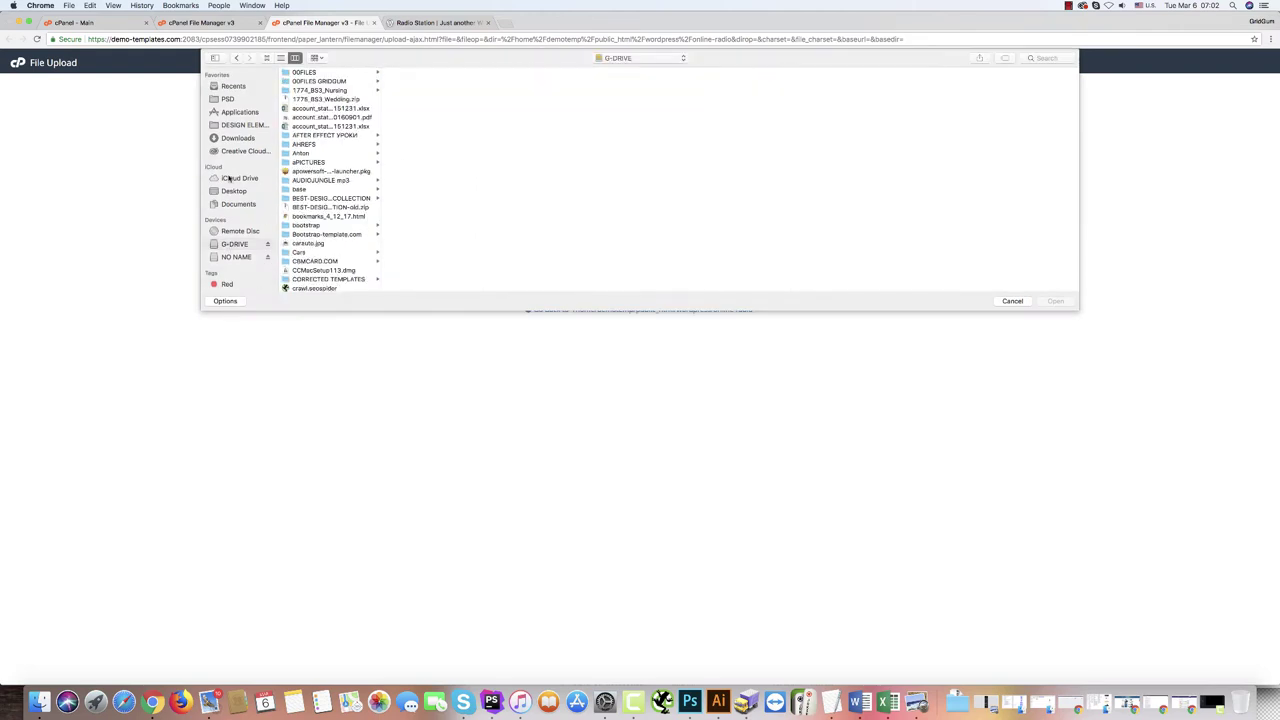
click(228, 140)
scroll(333, 210, down, 10)
click(310, 149)
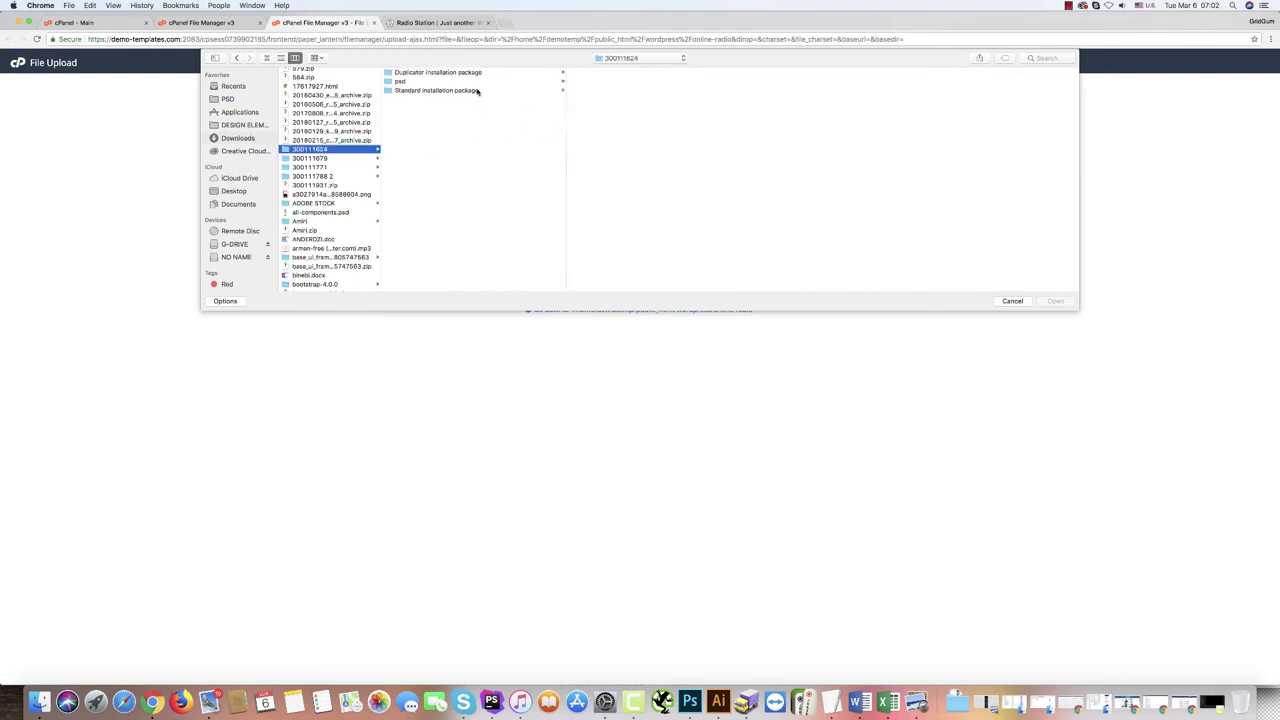
click(431, 74)
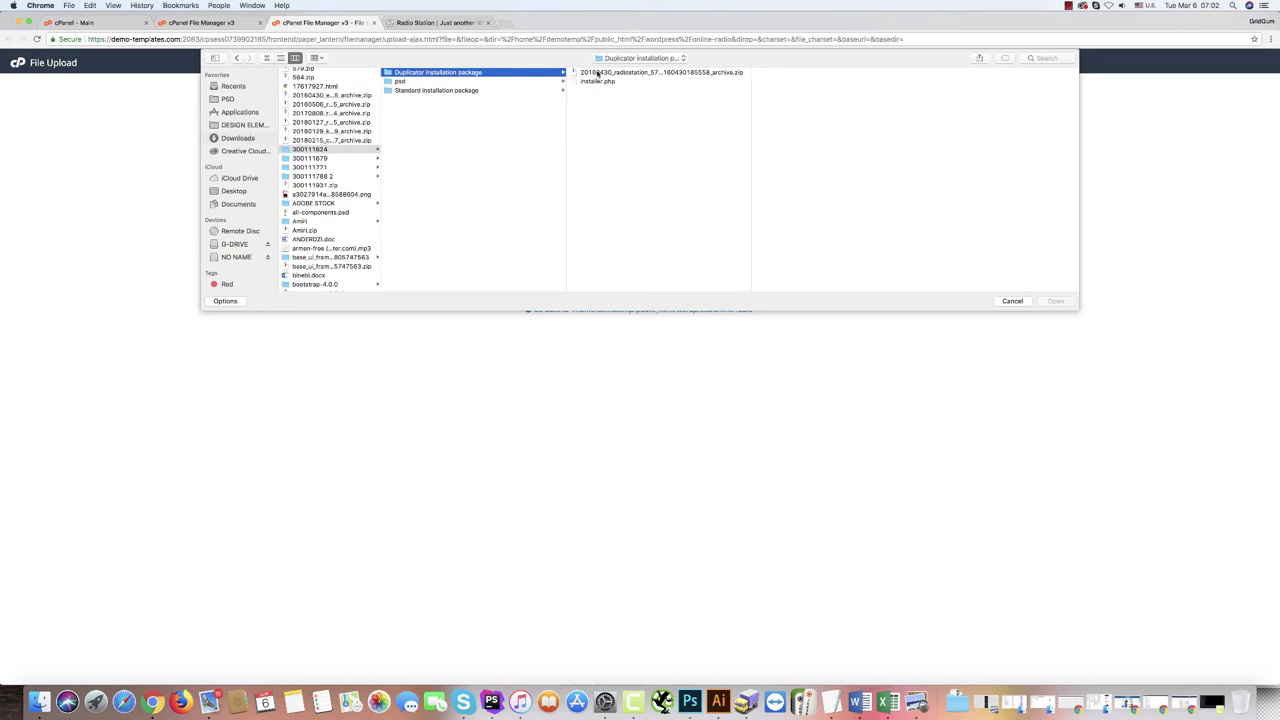
click(598, 74)
click(1055, 301)
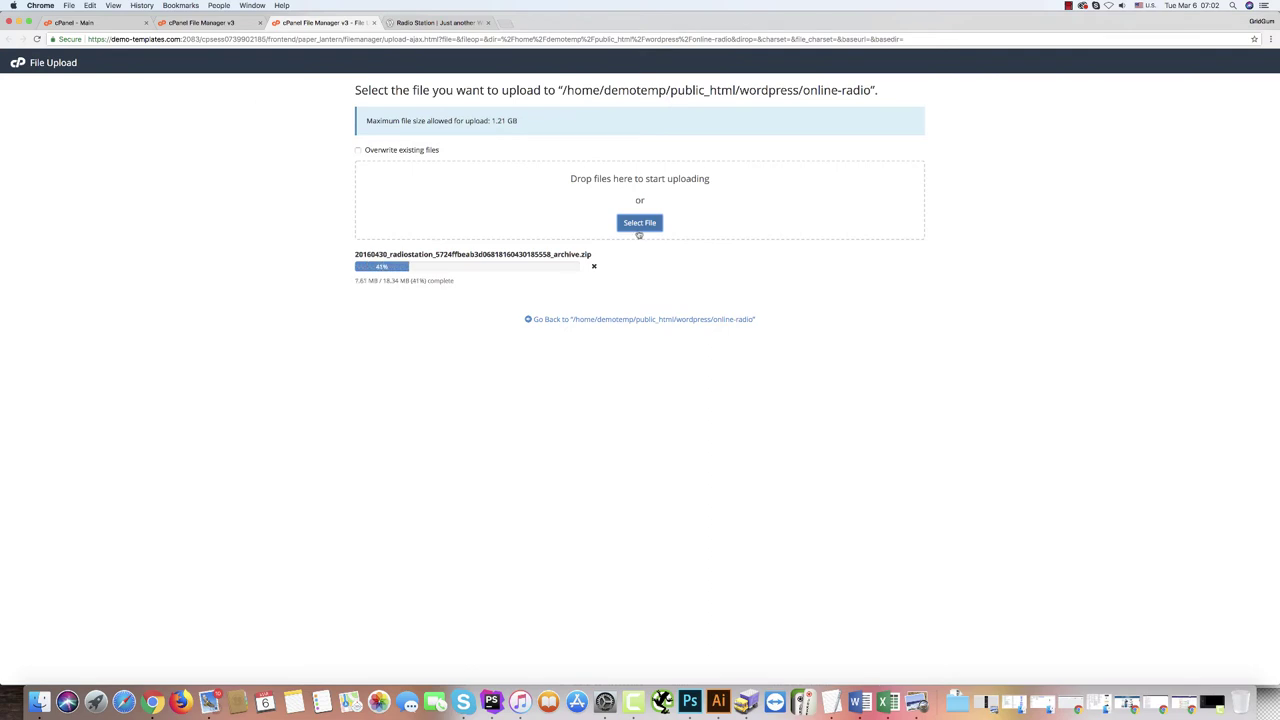
Step: Upload installer.php as well, then return to the online-radio folder listing
click(640, 225)
click(310, 81)
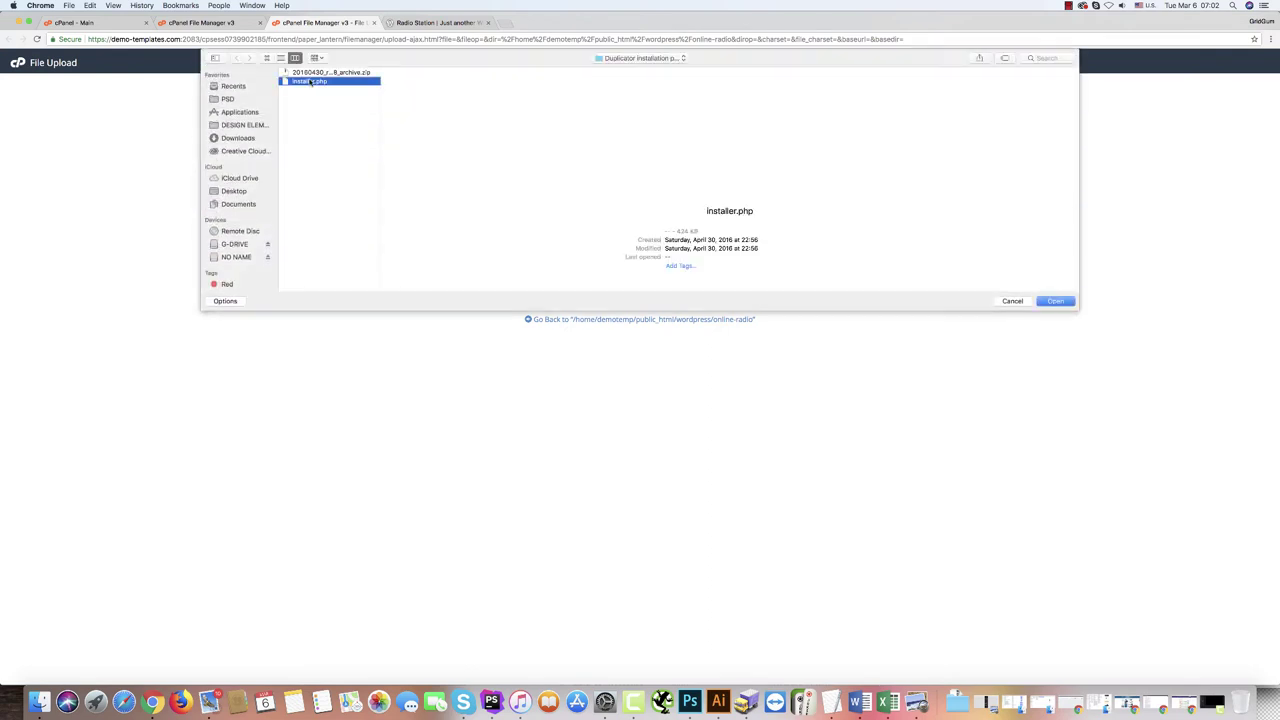
click(1058, 301)
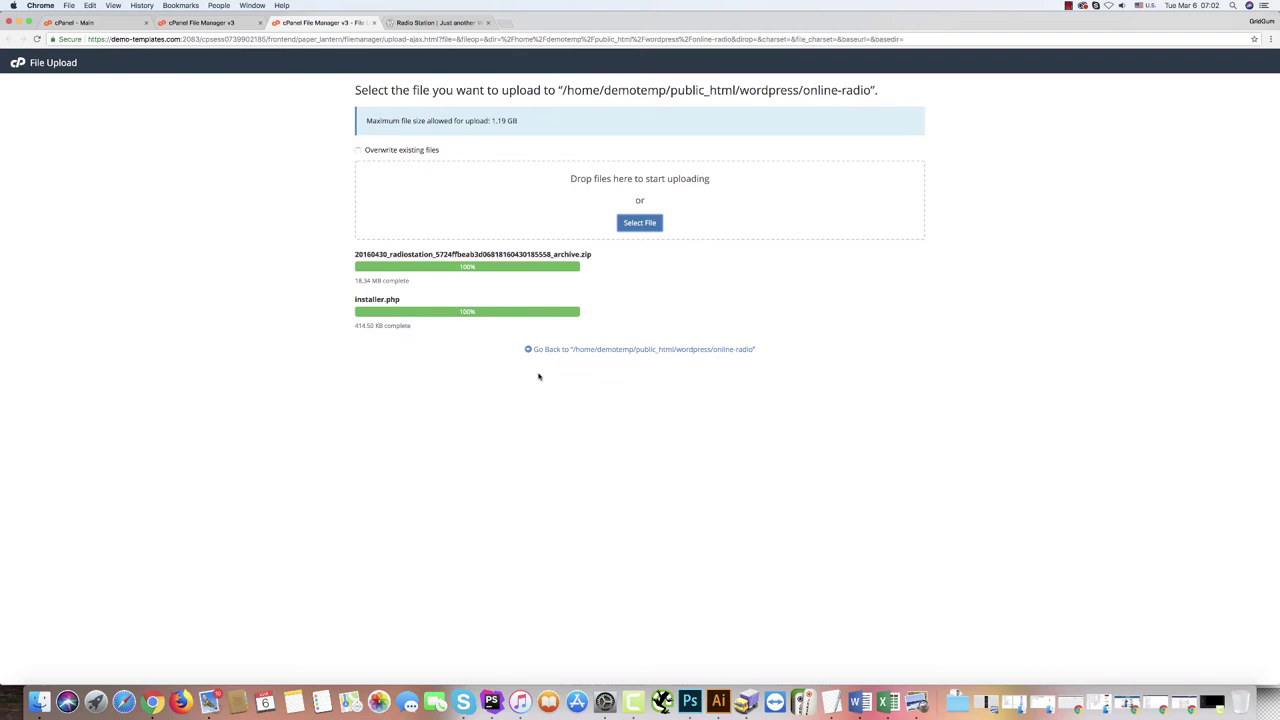
click(645, 350)
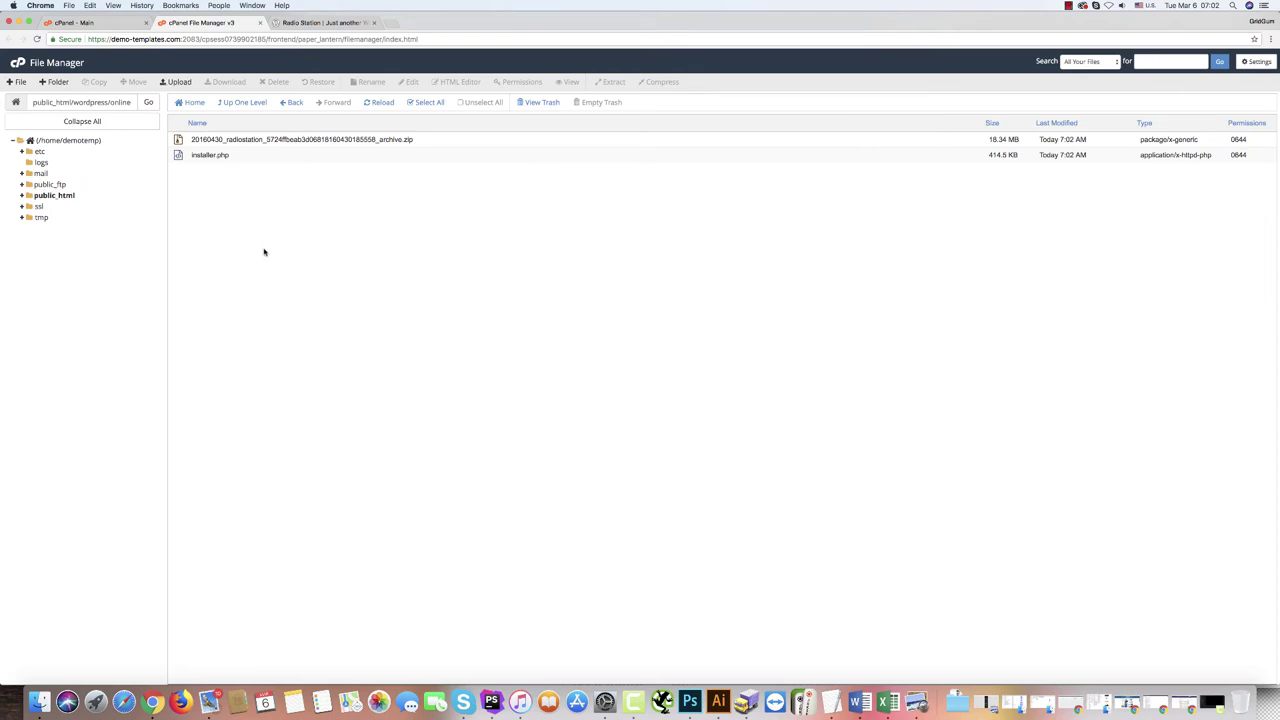
click(22, 196)
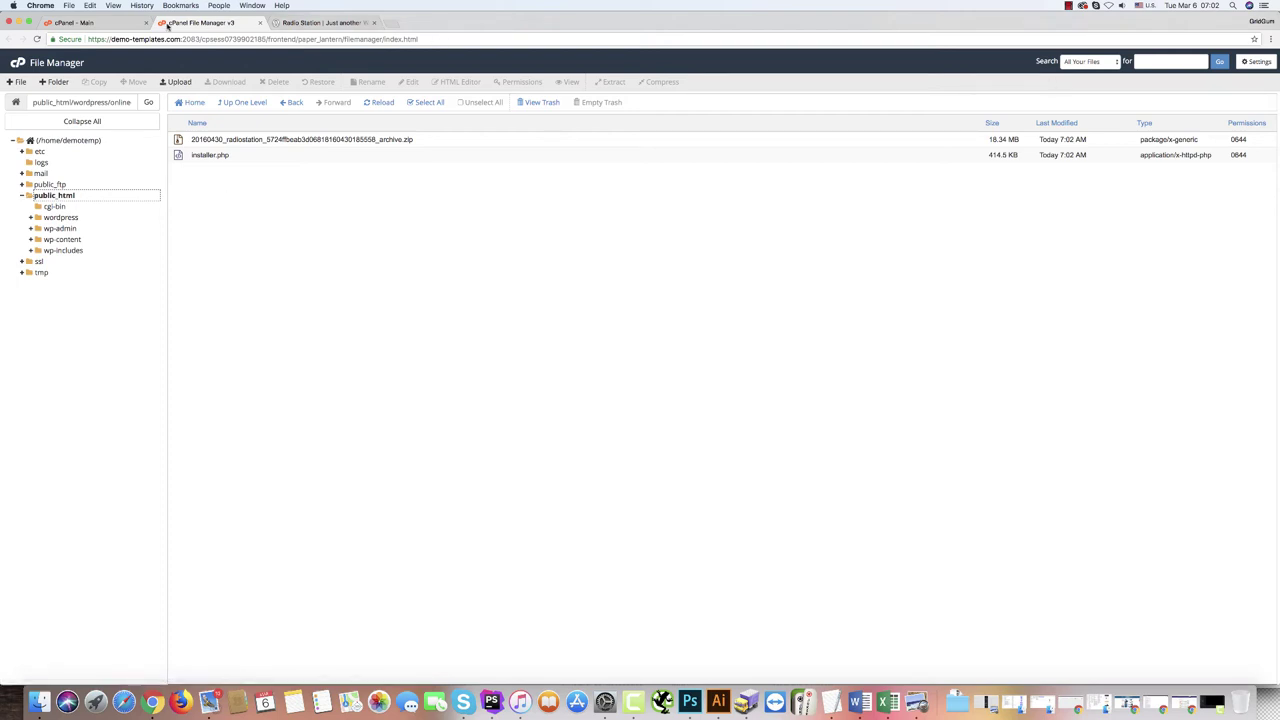
click(110, 23)
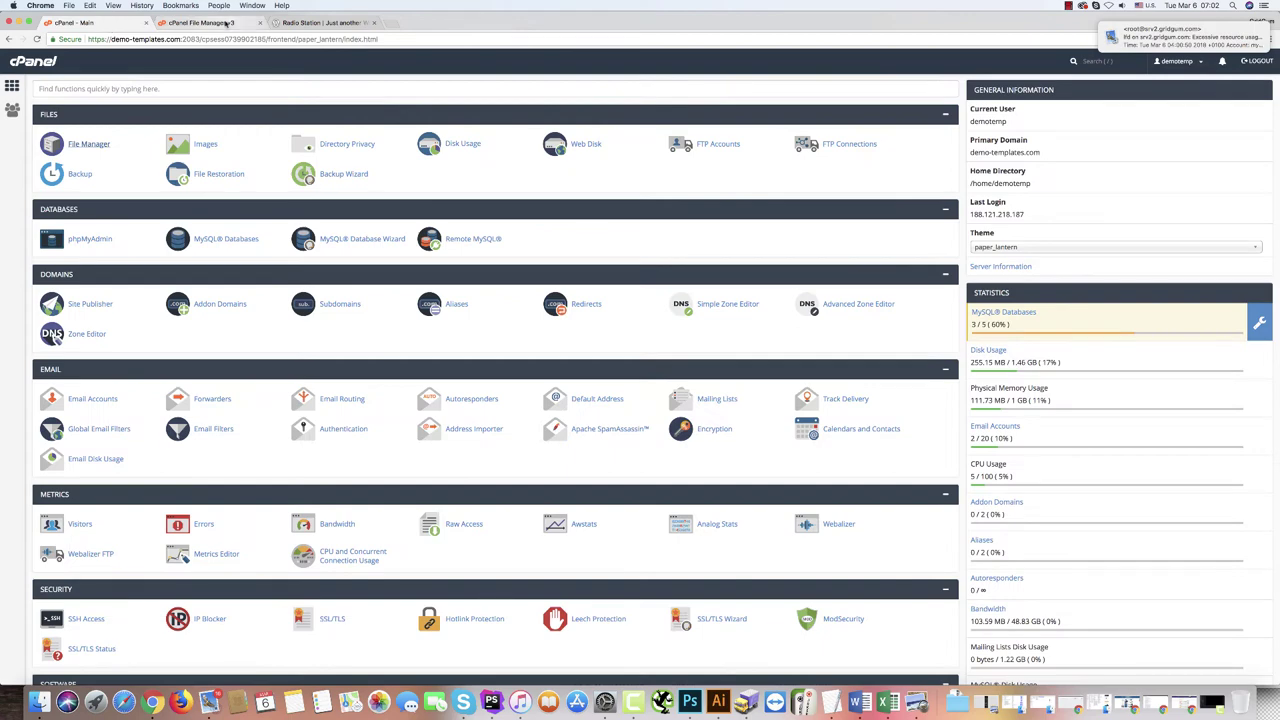
click(318, 22)
Step: Load demo-templates.com/wordpress/online-radio/ in a new Chrome tab
key(super+t)
text(demo-templates.com)
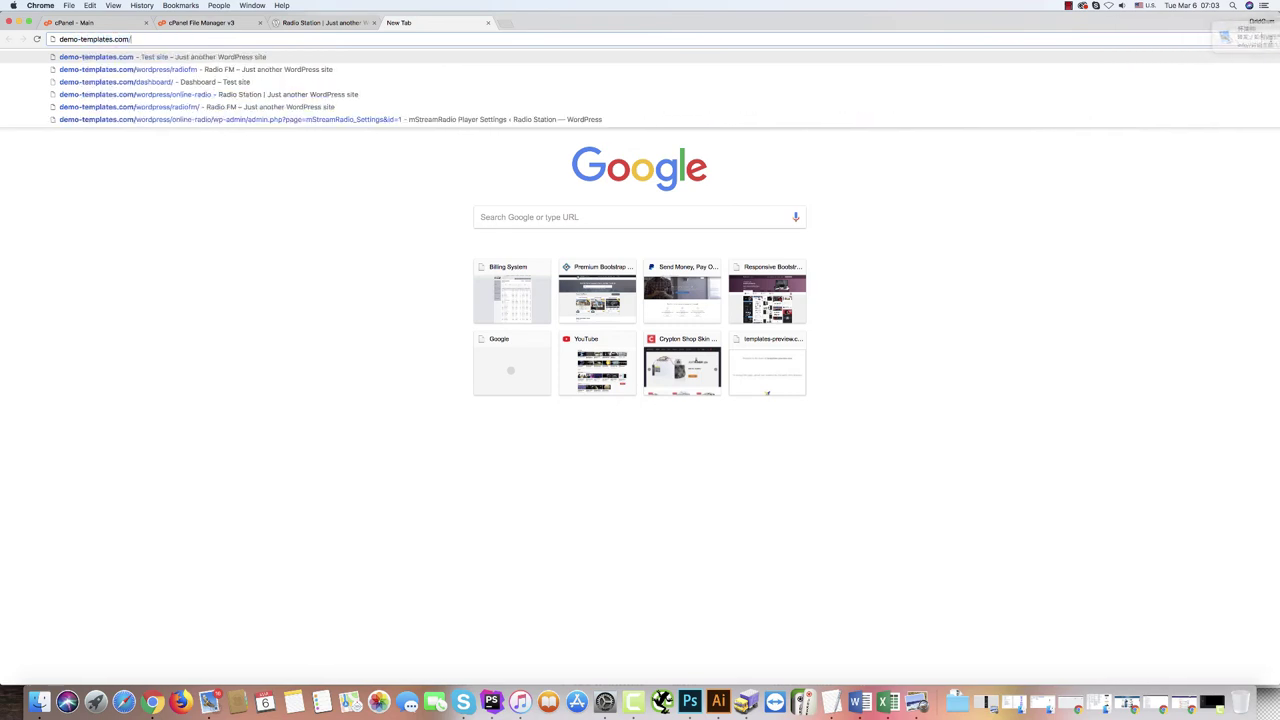
text(/wordpr)
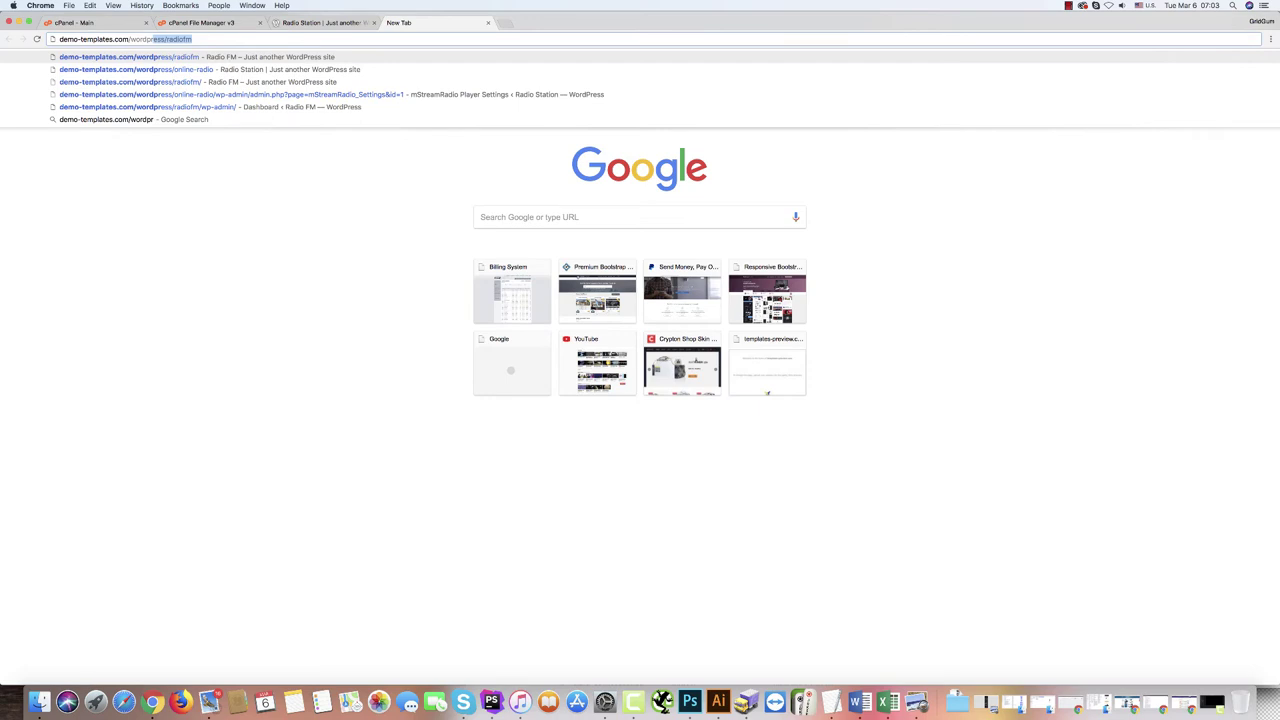
key(BackSpace)
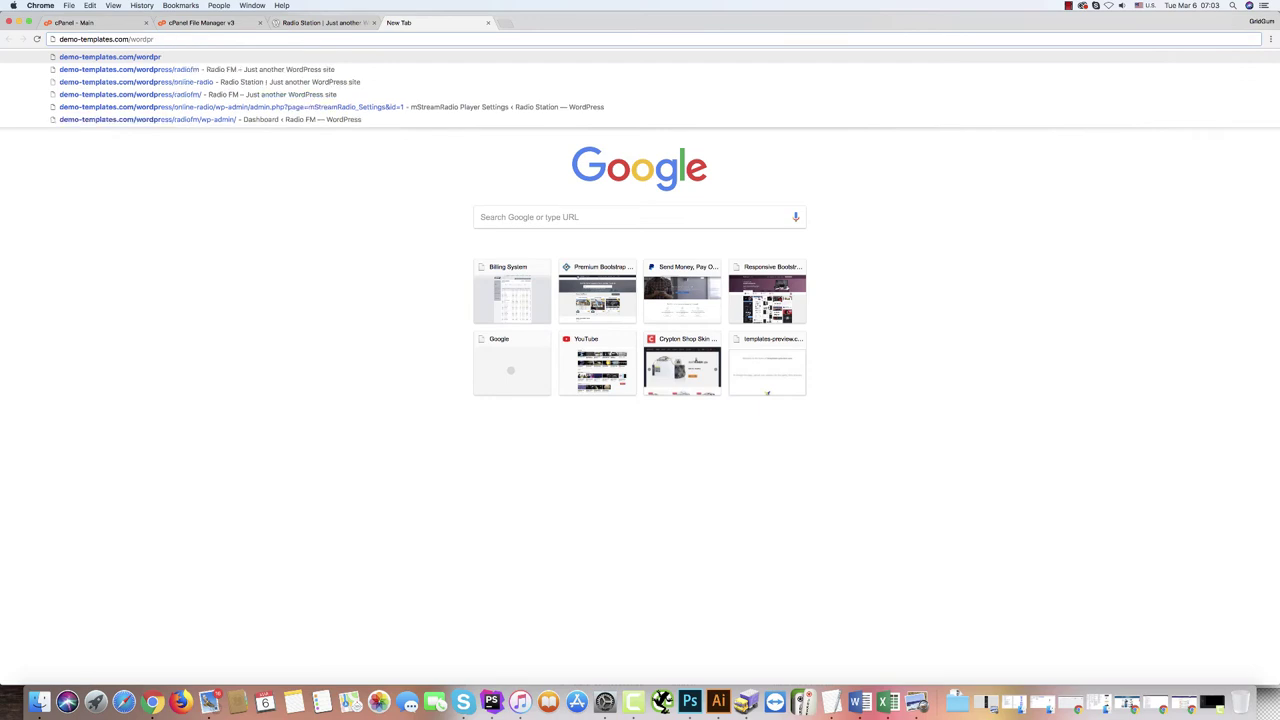
text(ess)
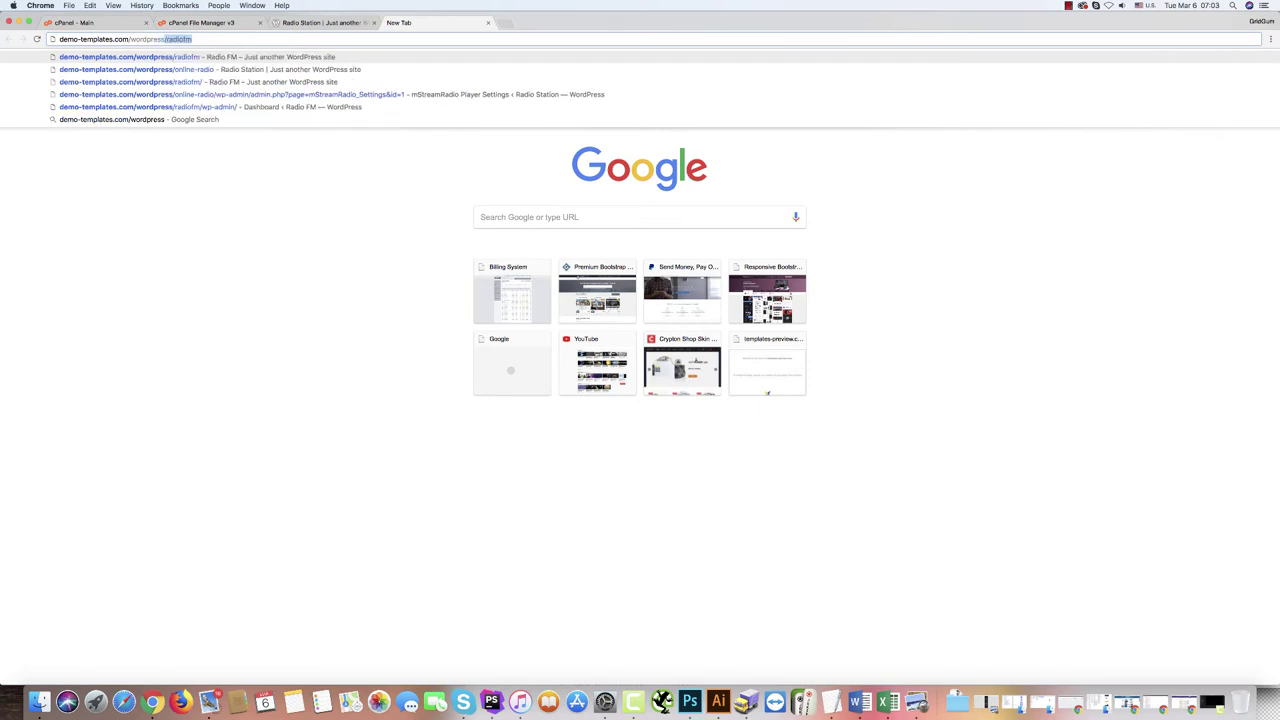
text(/)
text(online-radio)
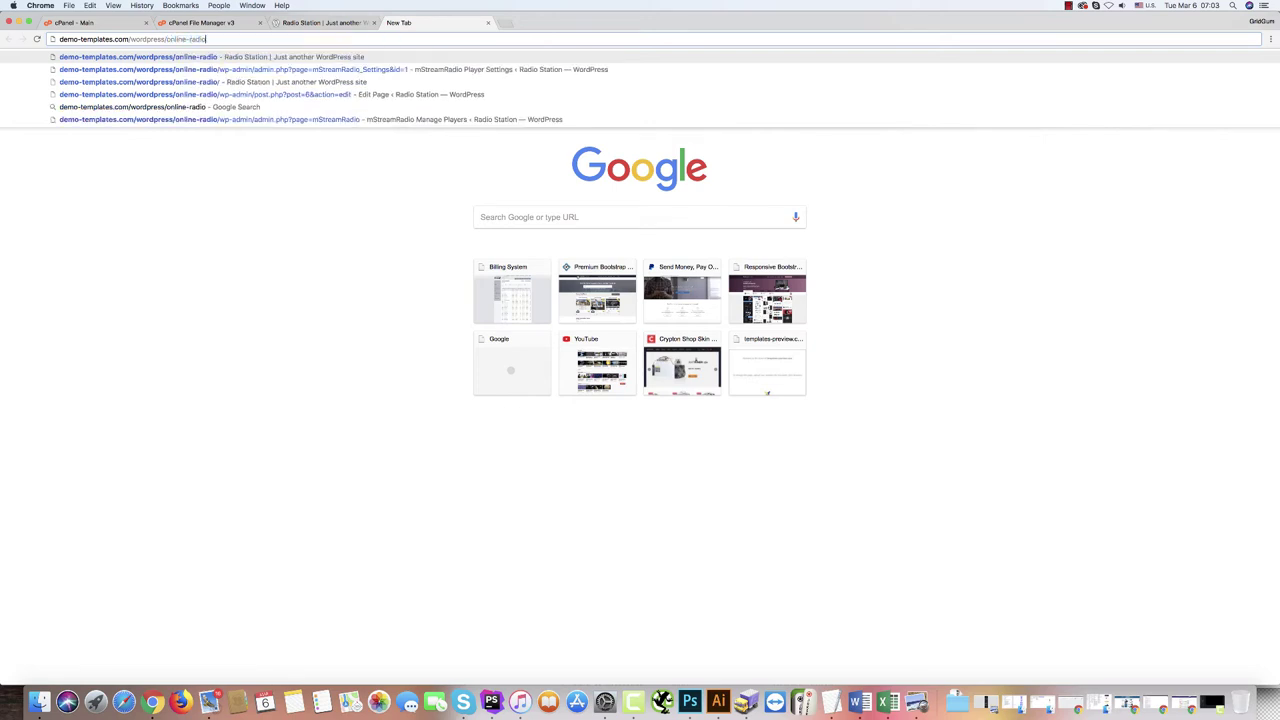
text(/)
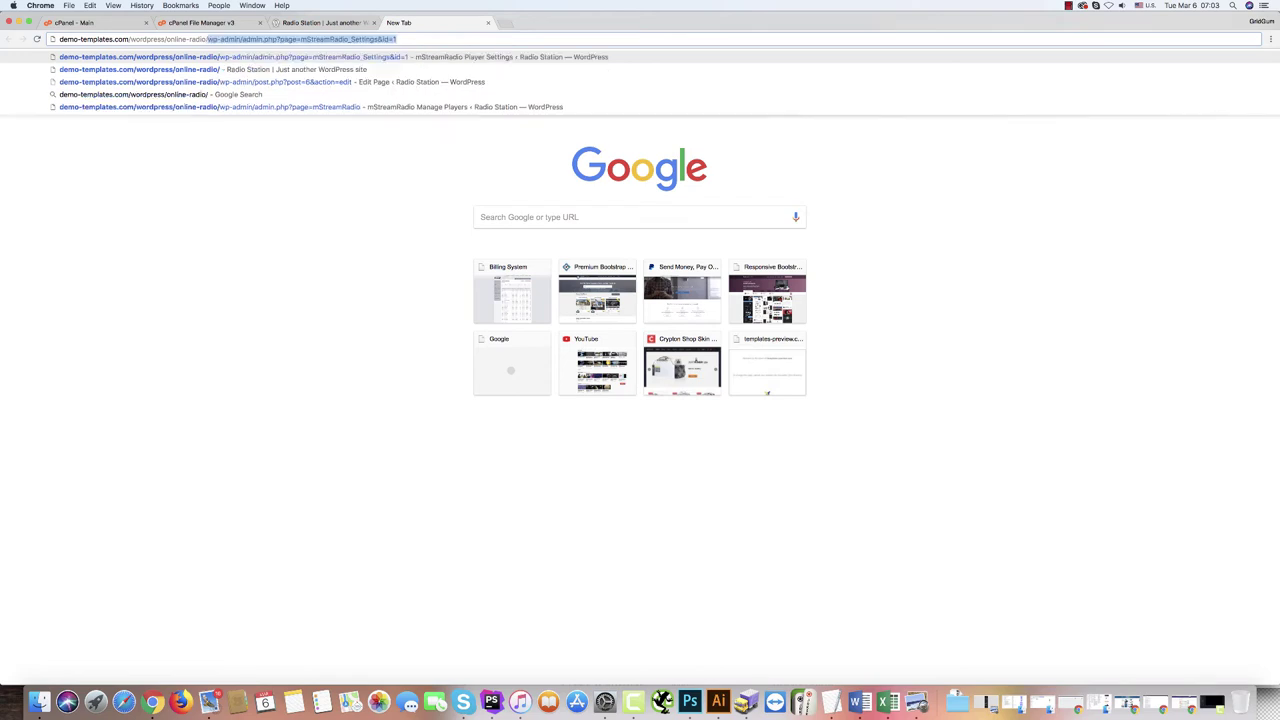
key(BackSpace)
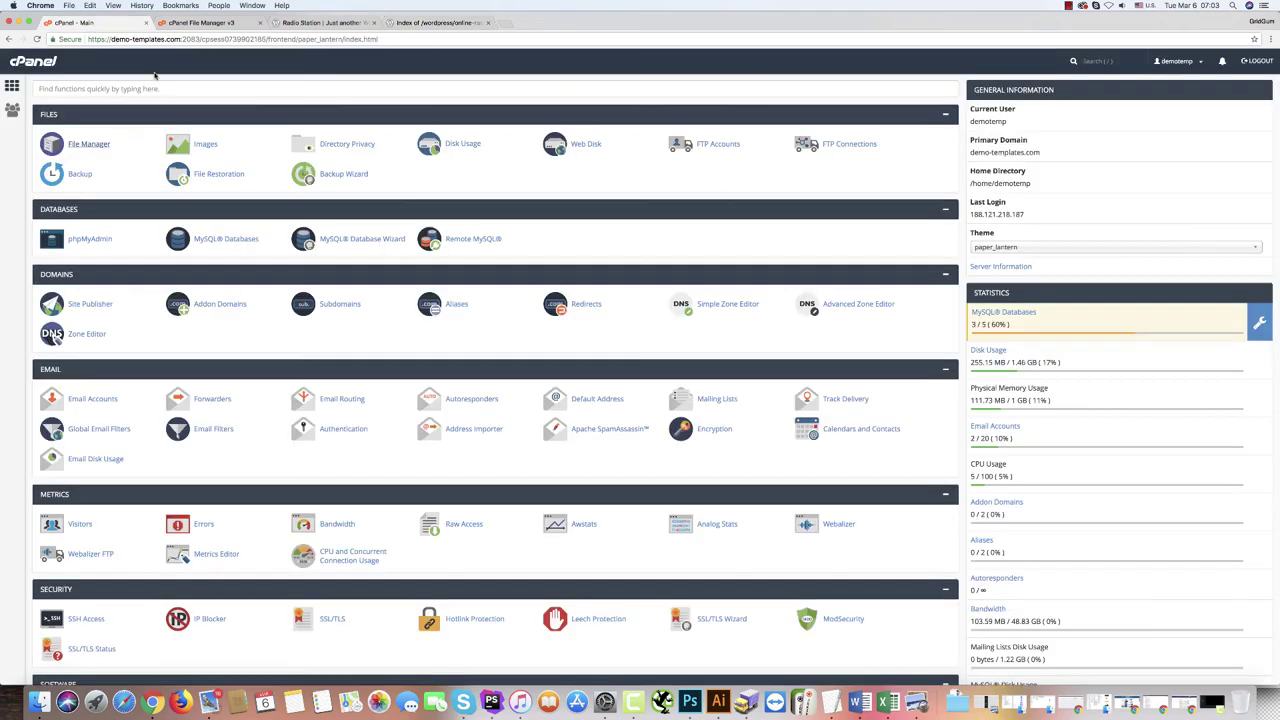
click(200, 22)
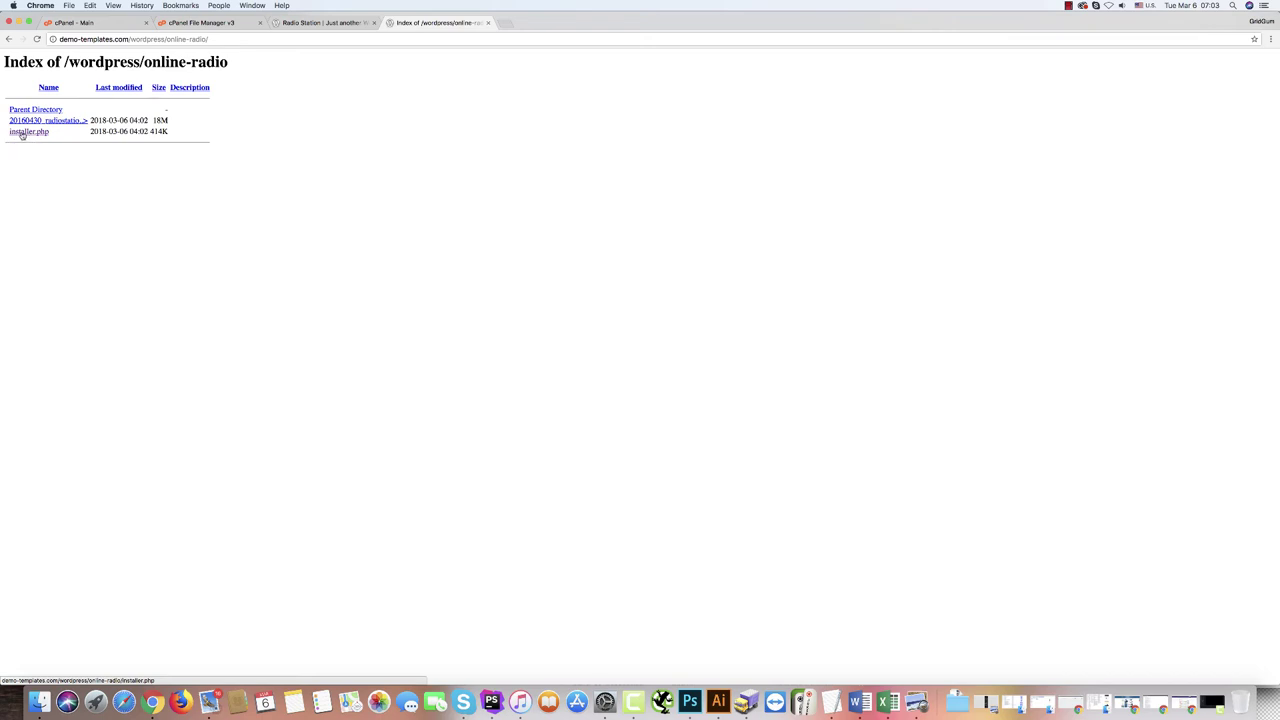
Step: Launch installer.php from the directory index and focus the database Name field
click(22, 133)
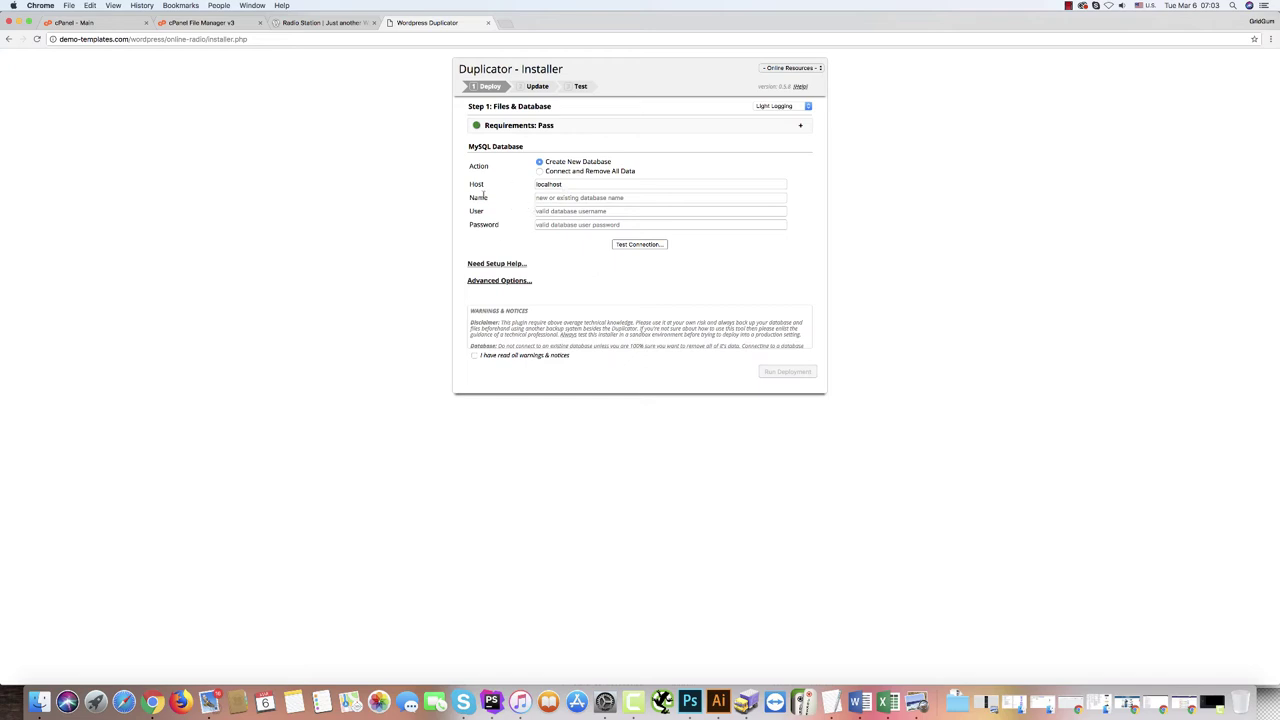
click(541, 197)
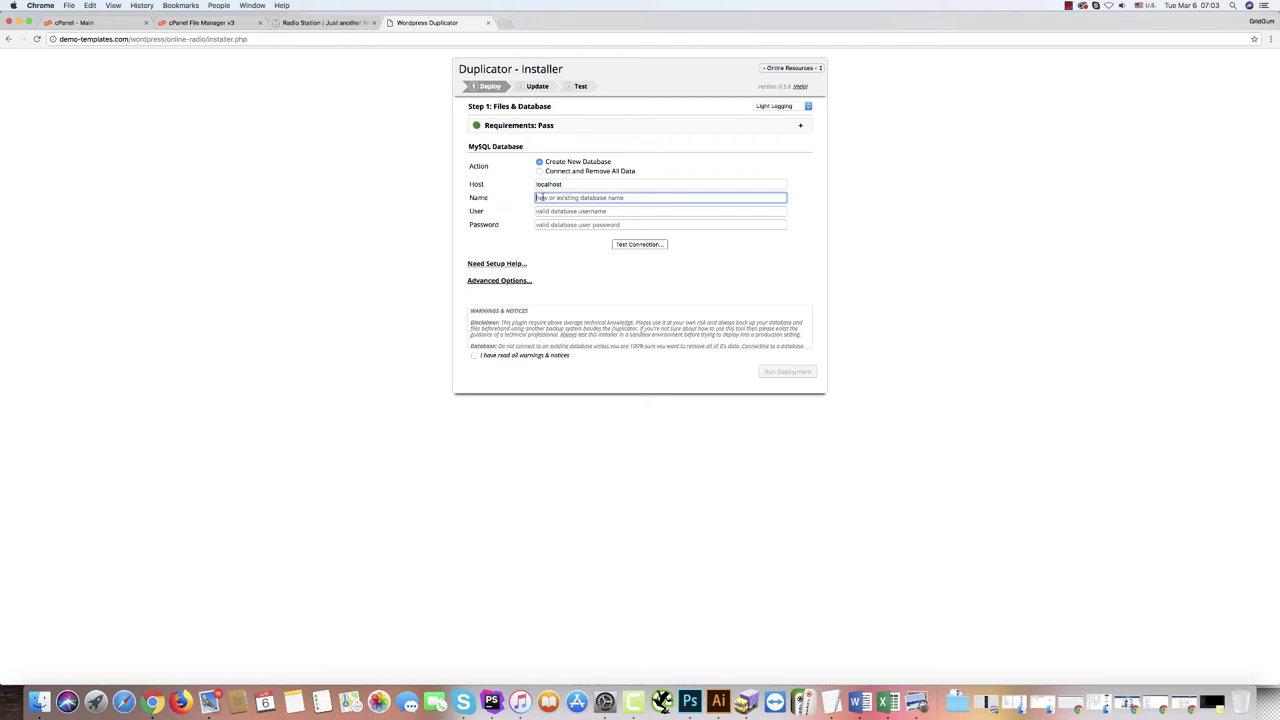
Step: Copy demotemp_ronline from cPanel MySQL Databases into the installer's Name field
click(118, 22)
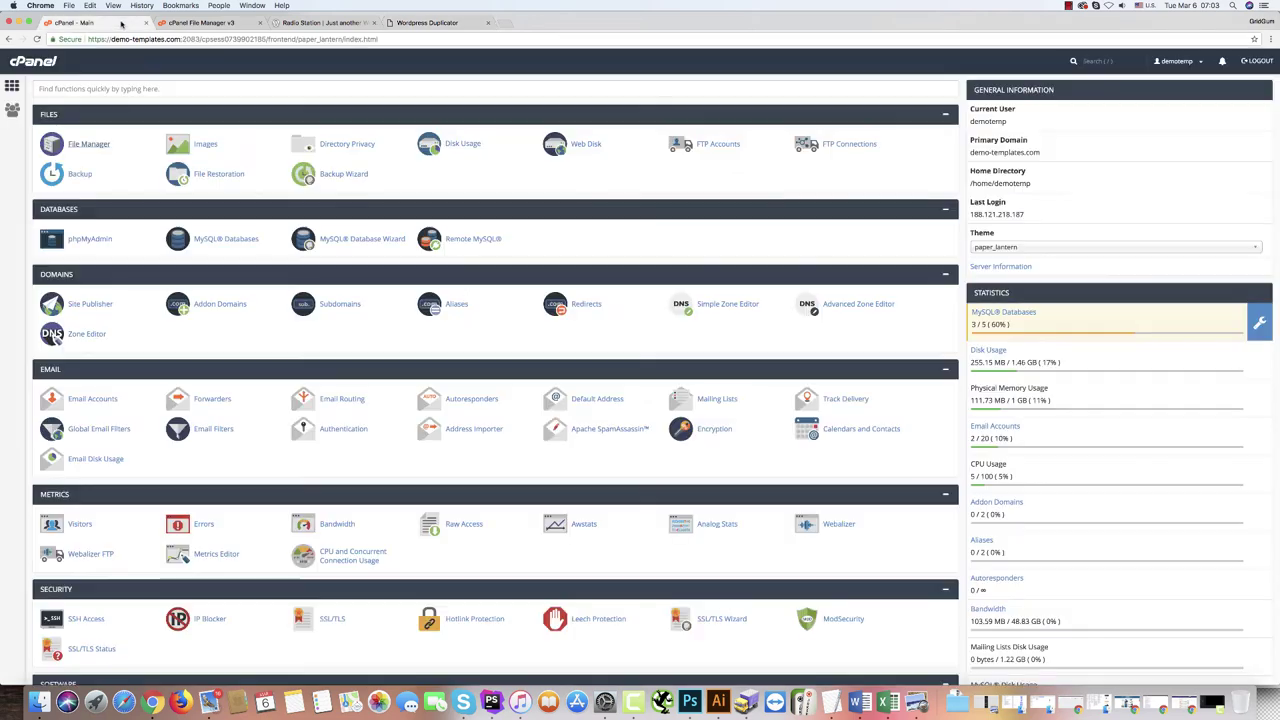
click(185, 23)
click(106, 22)
click(203, 241)
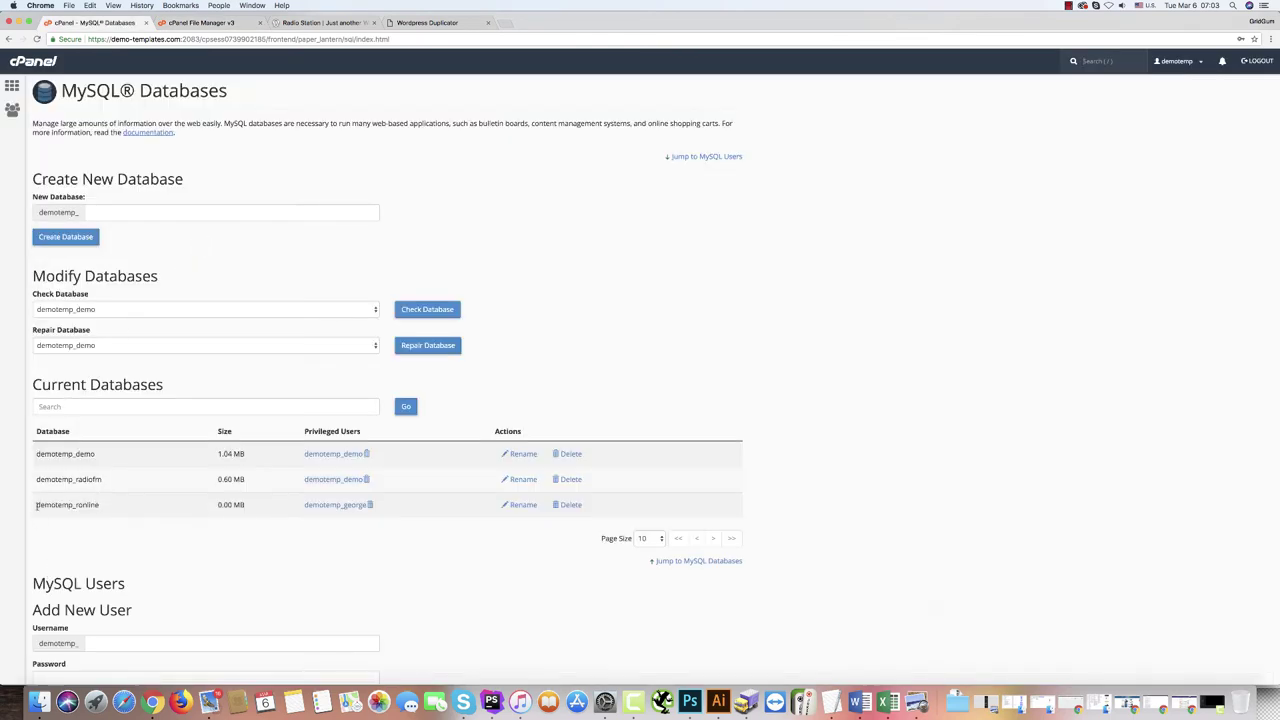
drag(36, 505, 147, 512)
key(super+c)
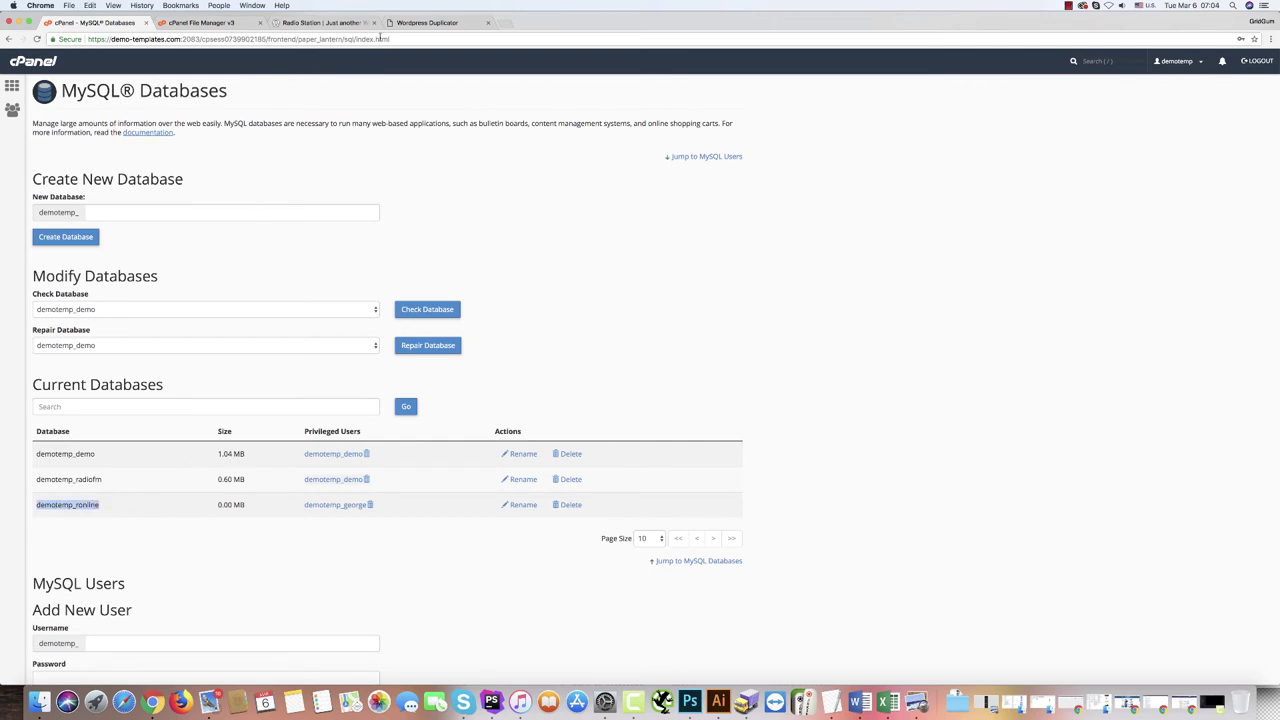
click(395, 22)
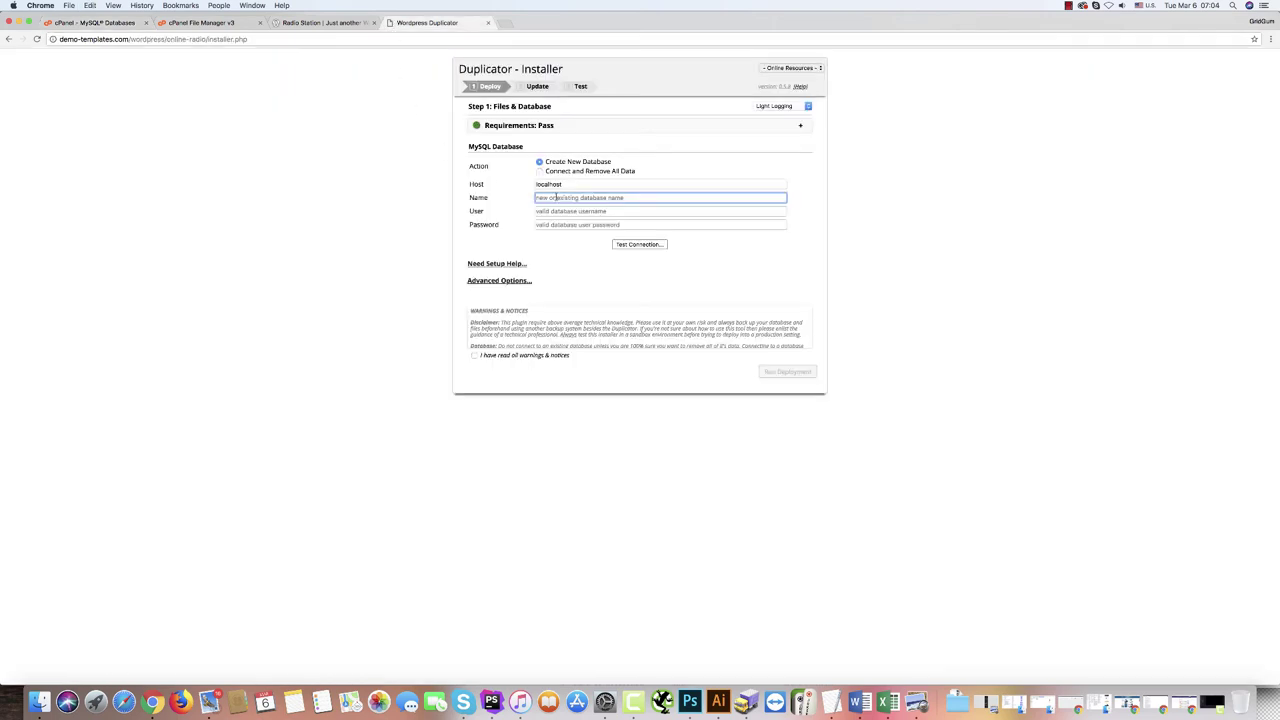
click(555, 197)
key(super+v)
click(387, 185)
Step: Copy demotemp_george from cPanel into the installer's database User field
click(90, 22)
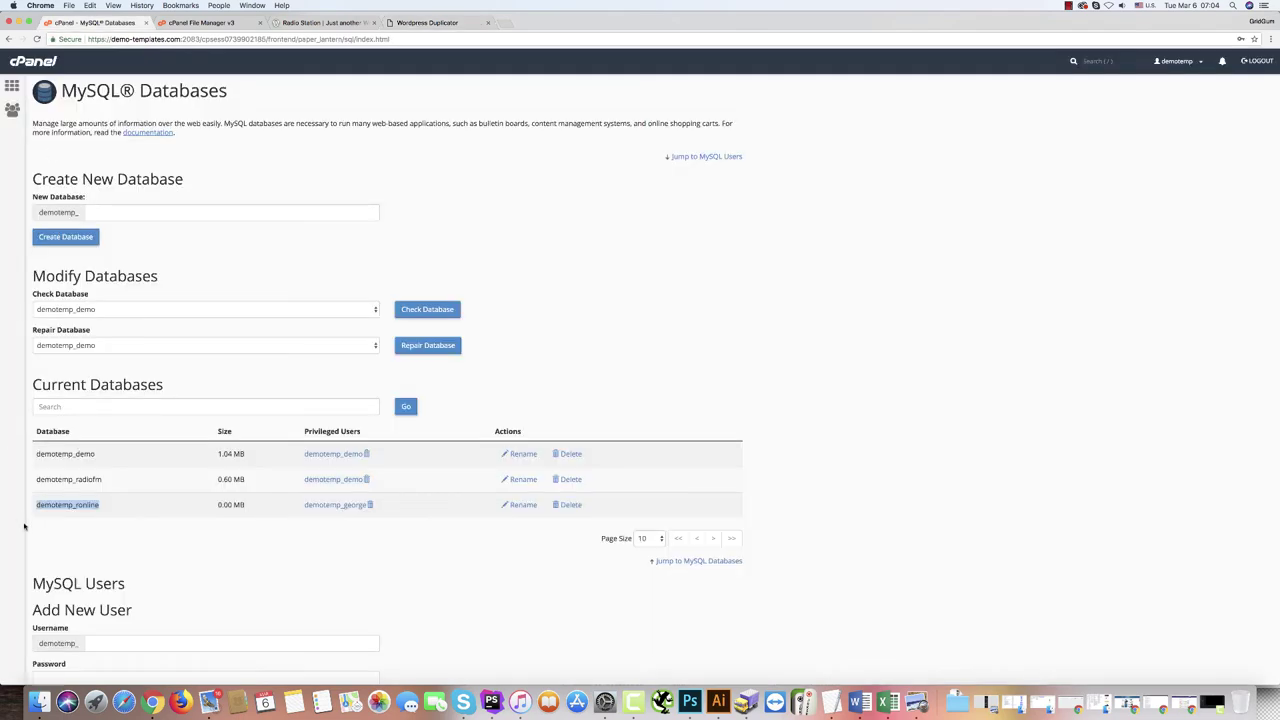
scroll(24, 527, down, 3)
scroll(24, 527, down, 5)
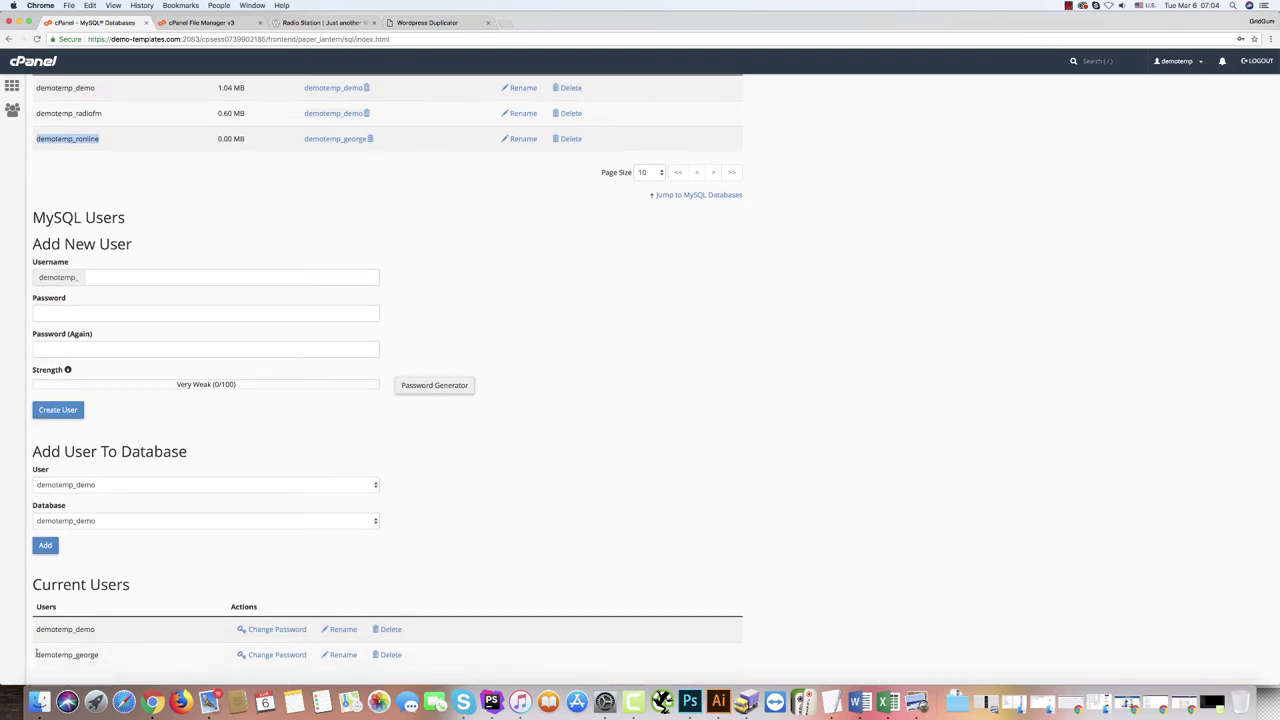
drag(36, 654, 98, 655)
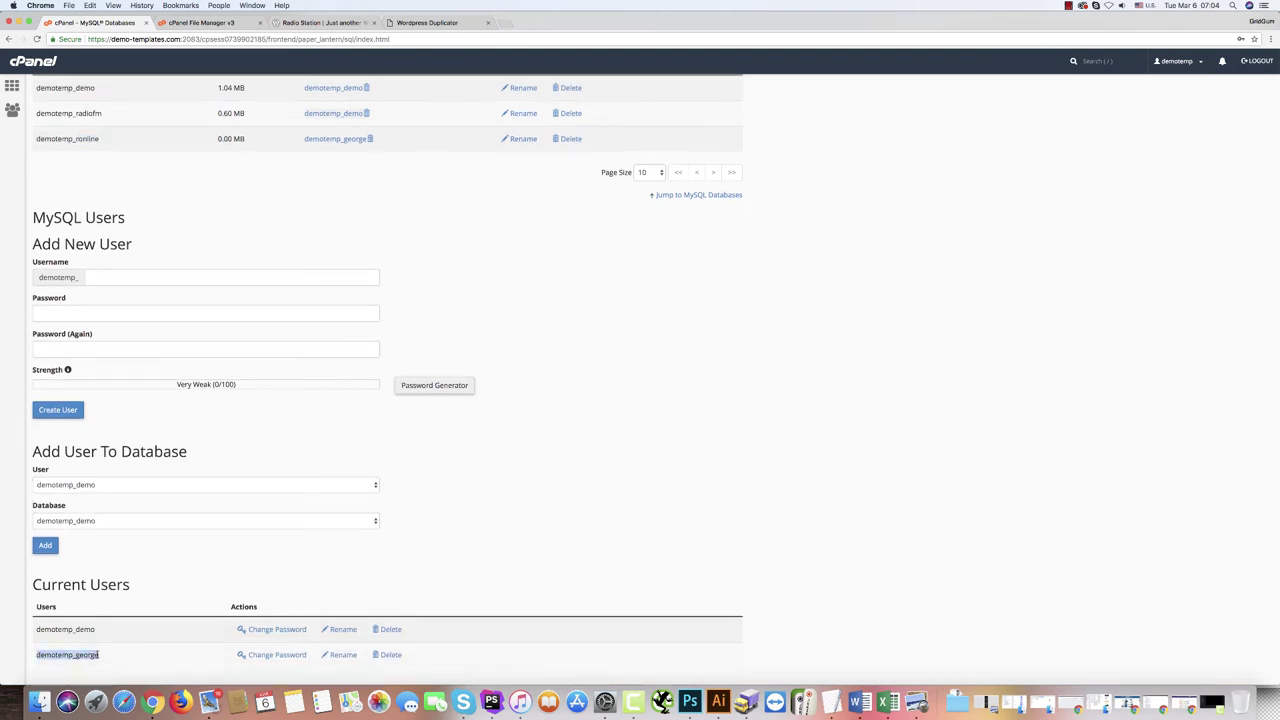
click(447, 25)
click(541, 211)
text(demotemp_george)
click(375, 197)
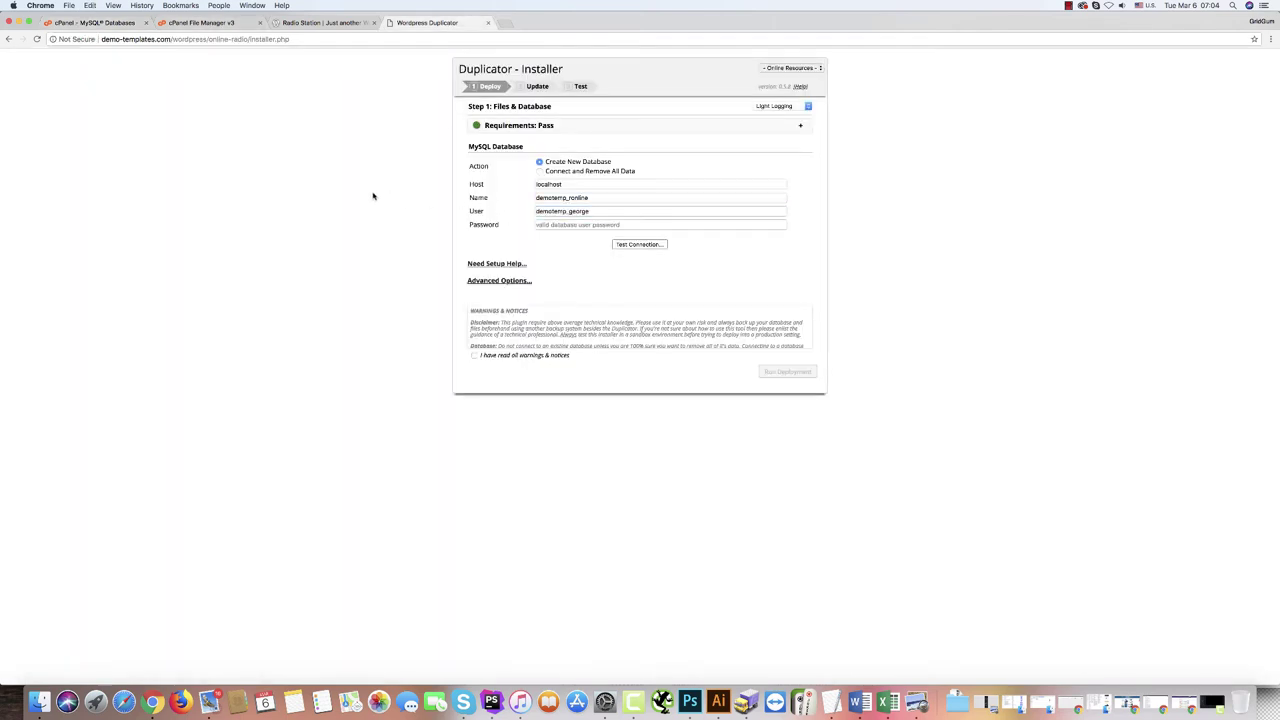
click(550, 225)
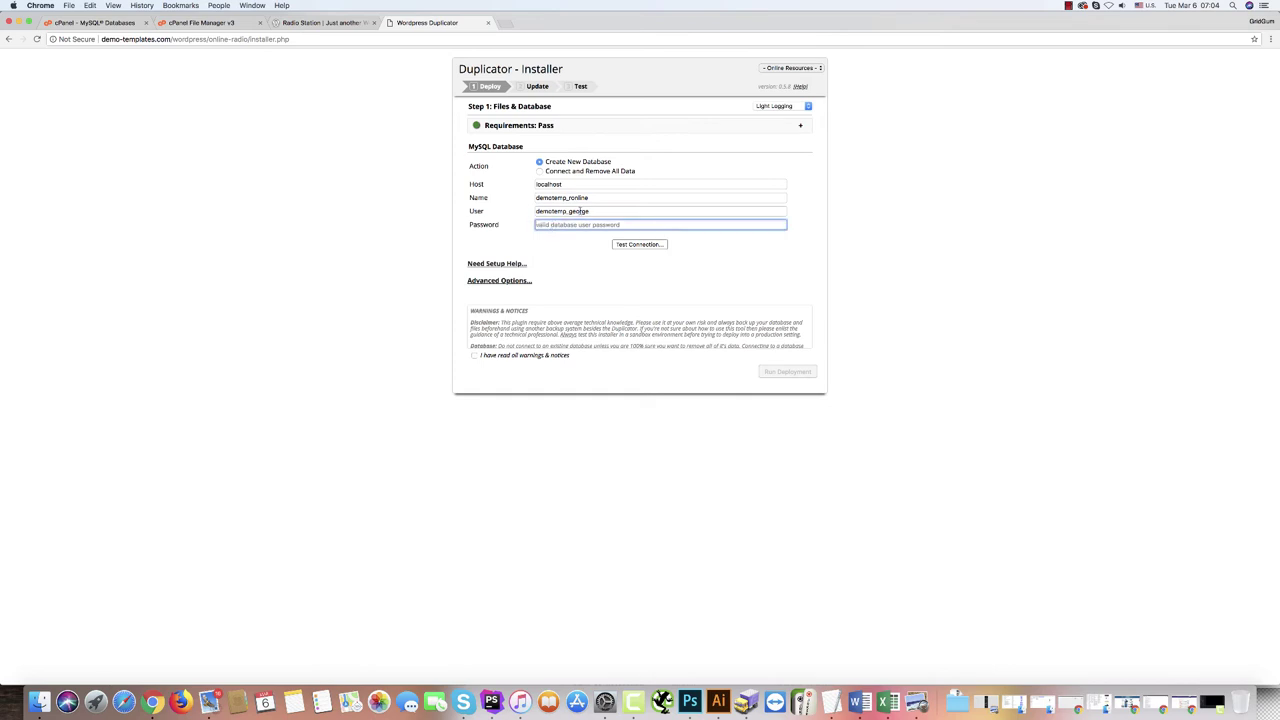
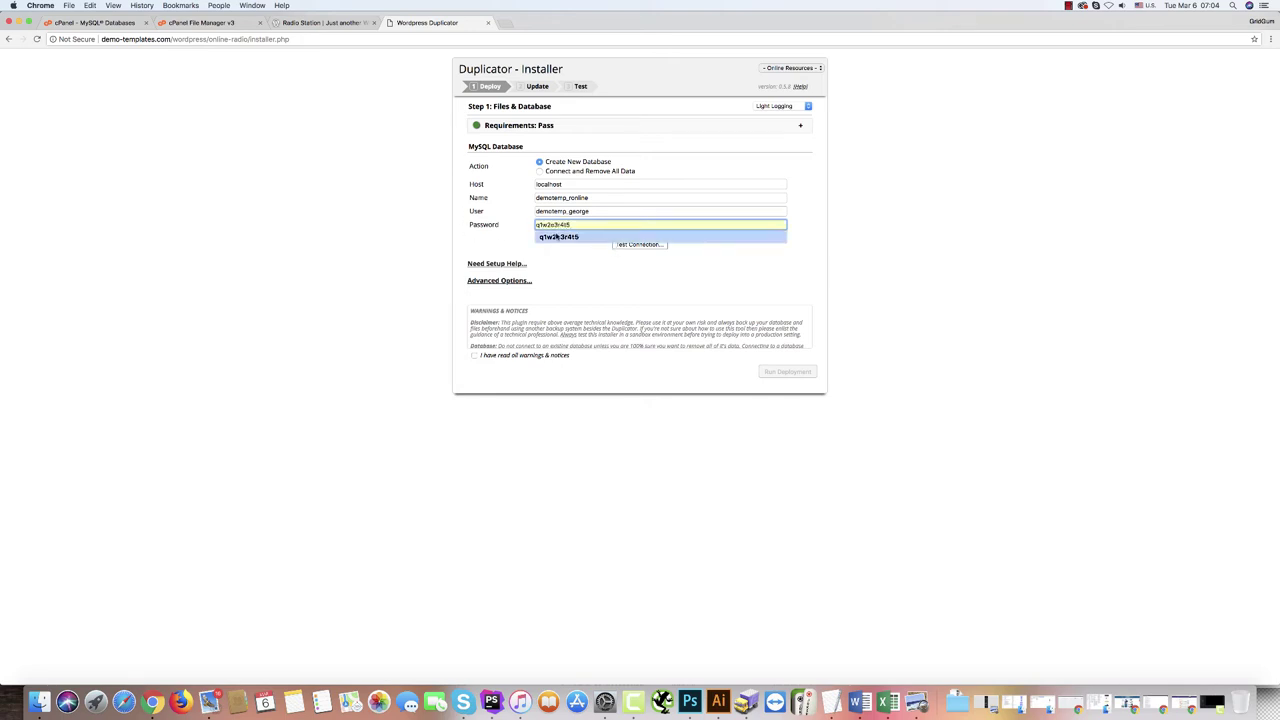
click(557, 236)
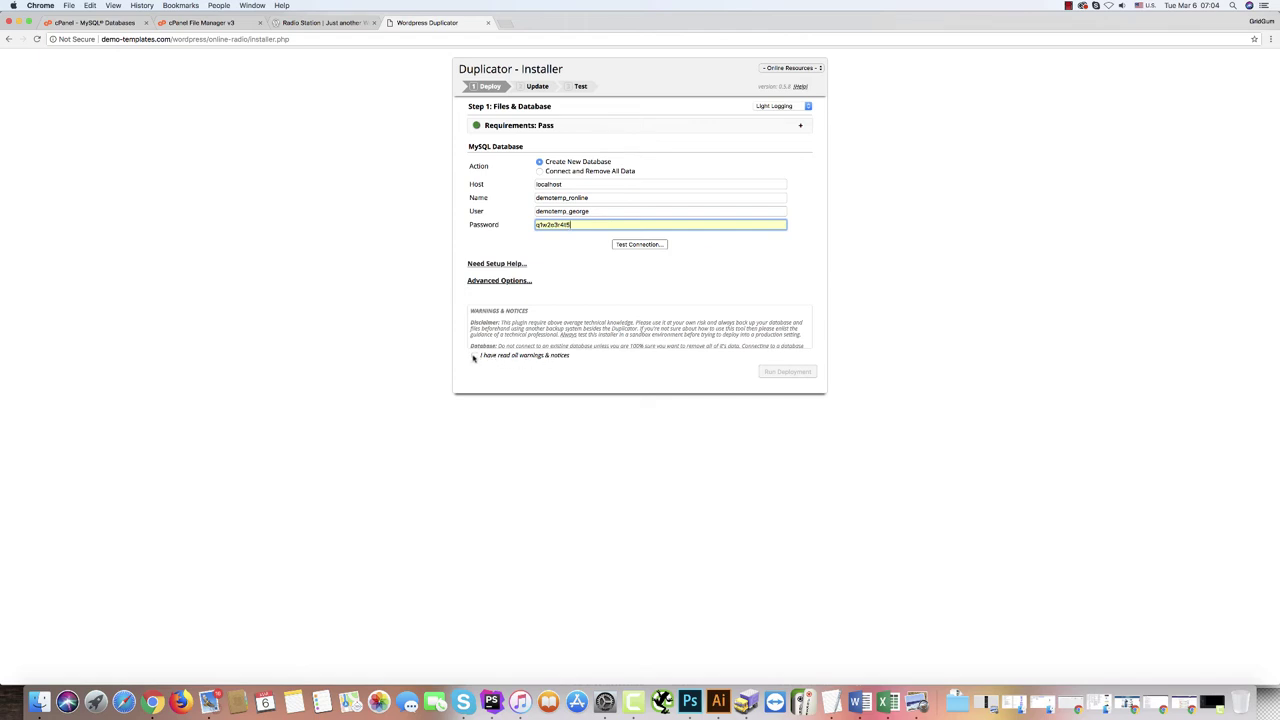
click(474, 356)
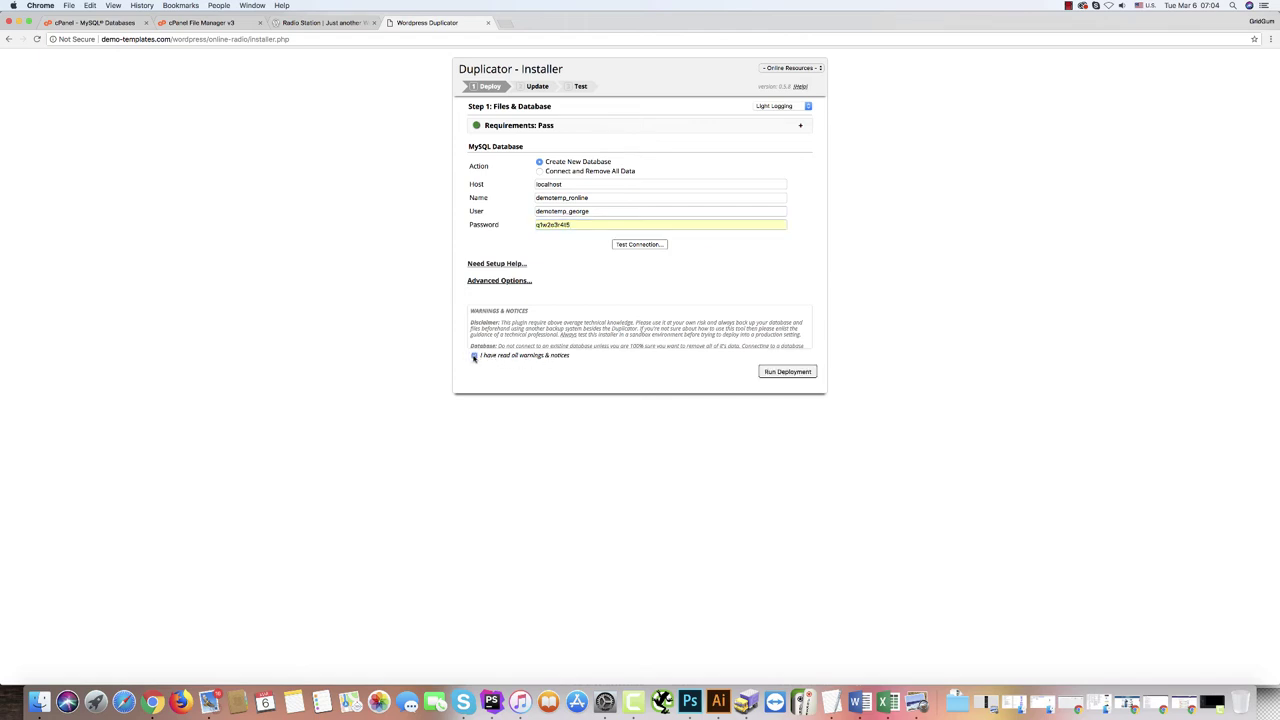
click(632, 247)
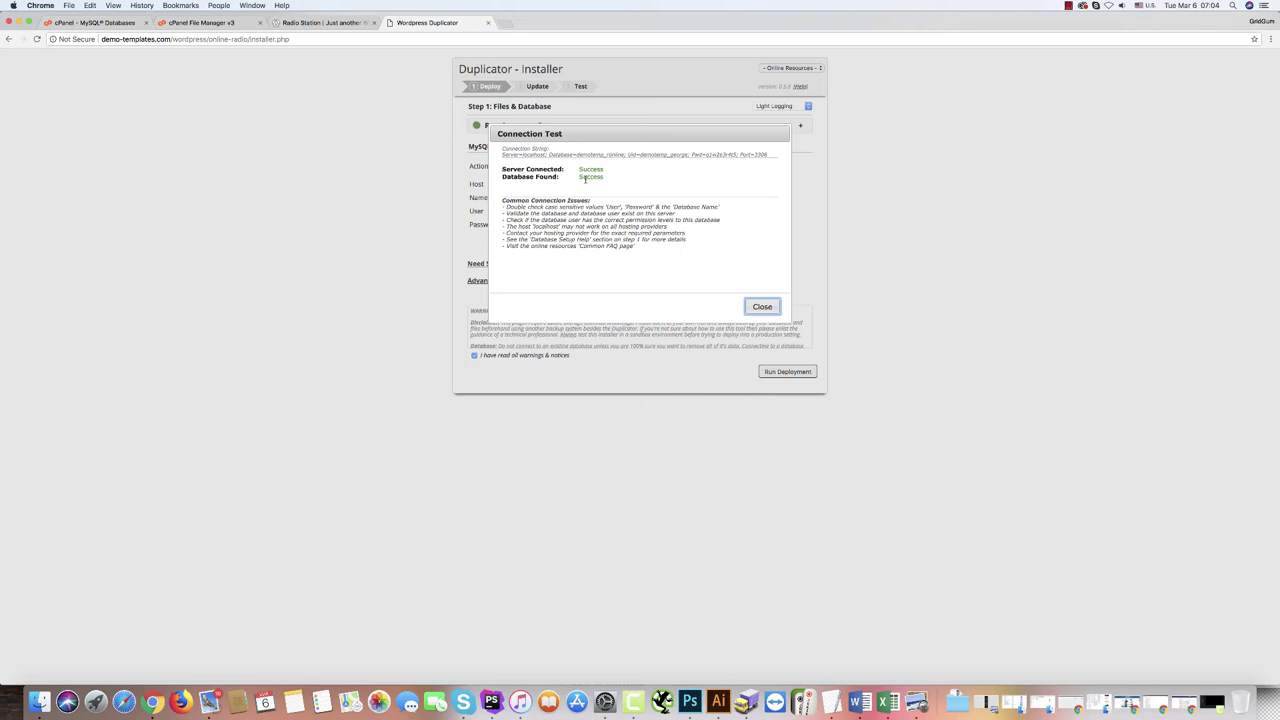
click(762, 307)
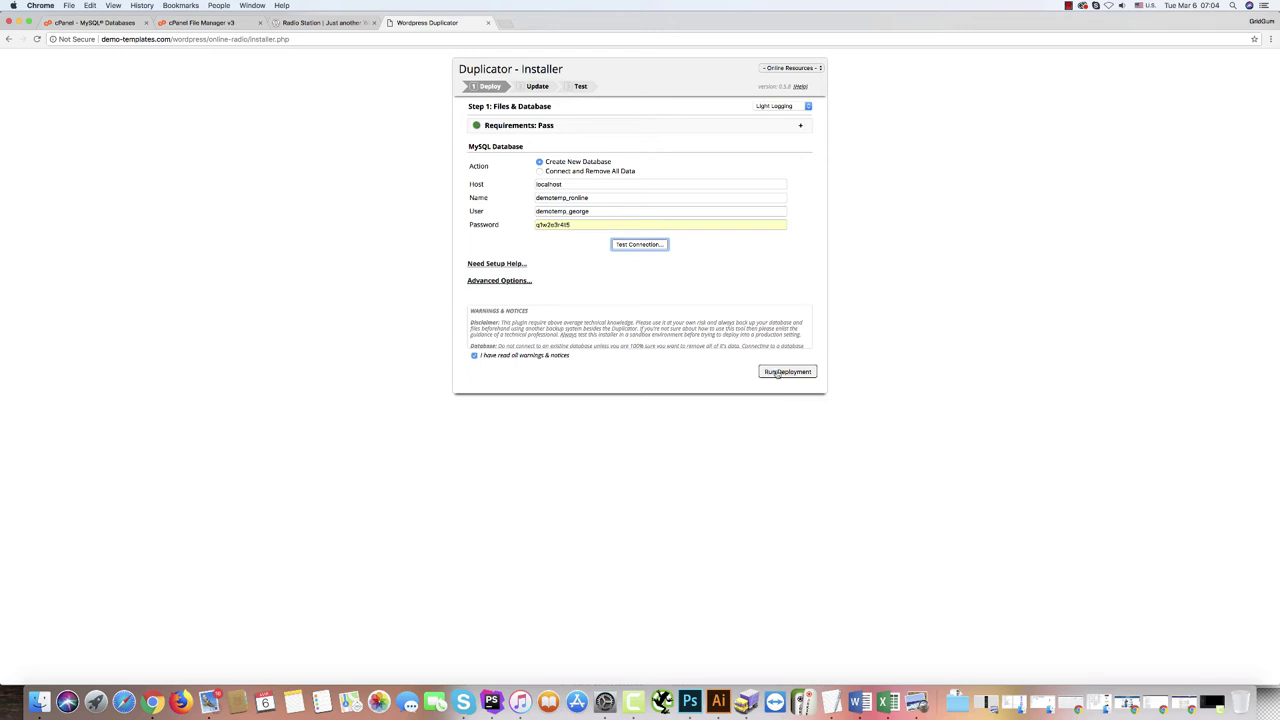
Step: Run the deployment and confirm installing with these database settings
click(778, 373)
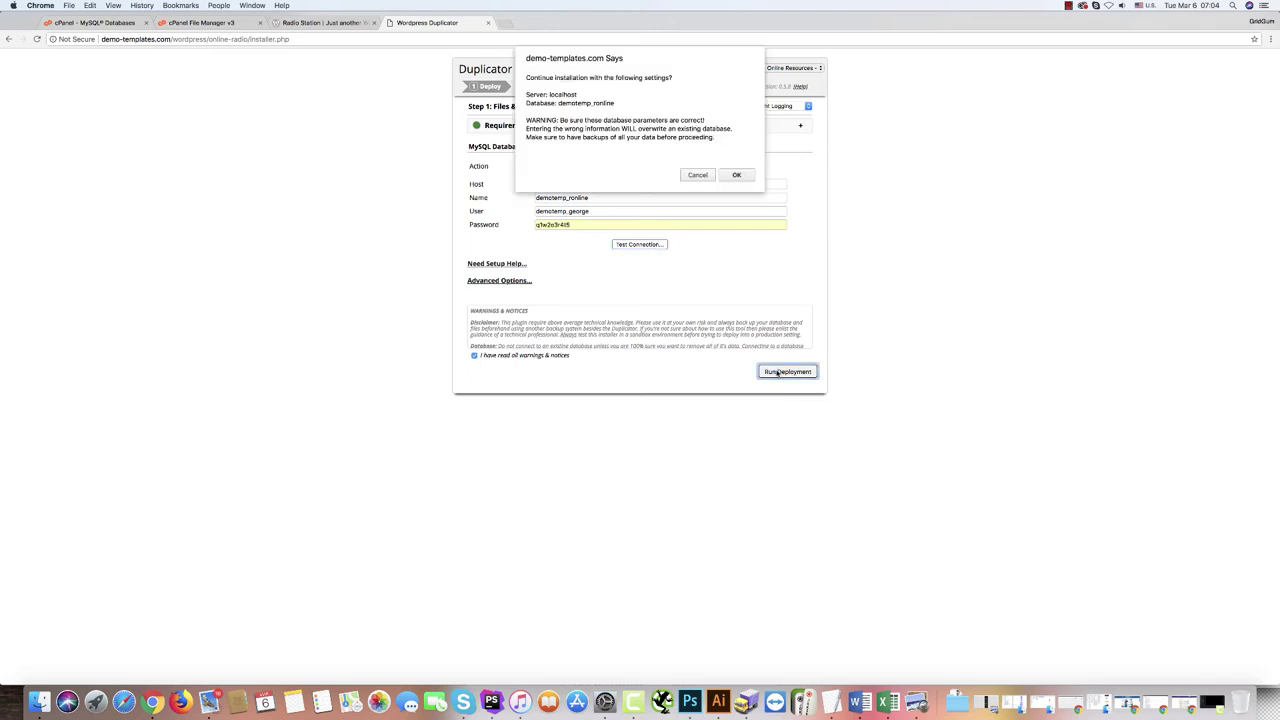
click(736, 175)
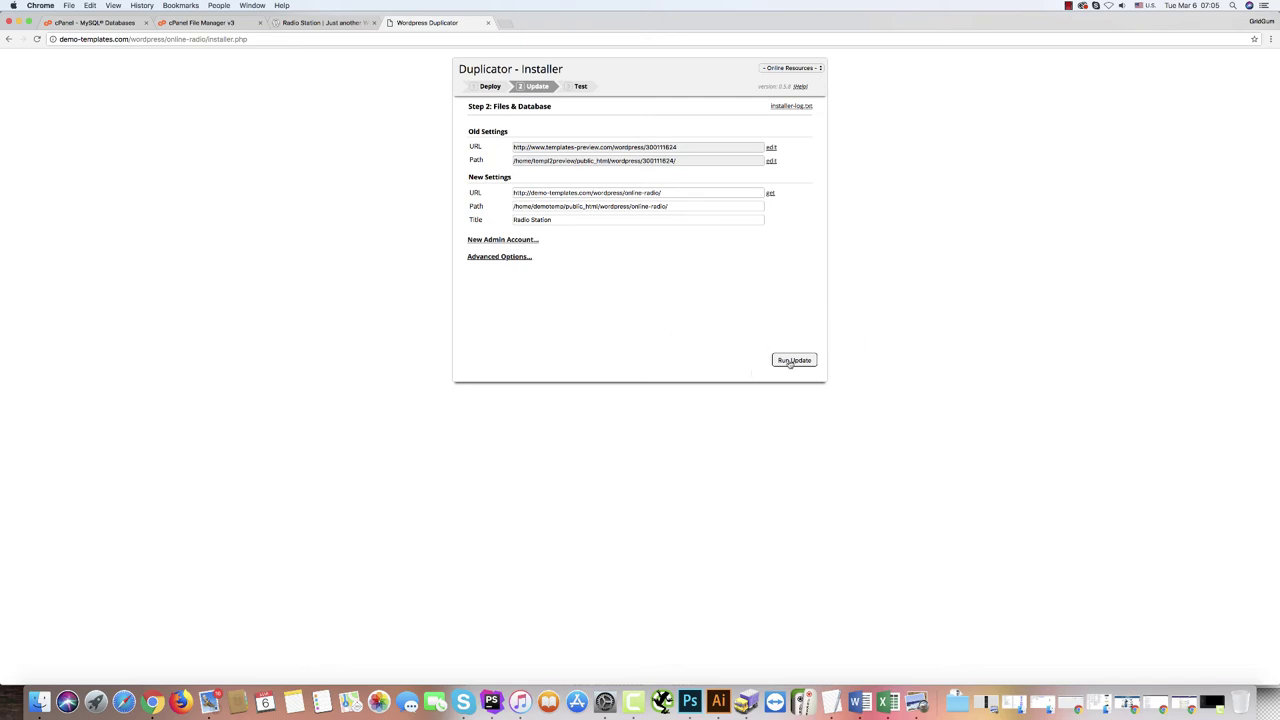
Step: Run the update to apply the new Radio Station site URL and path
click(791, 361)
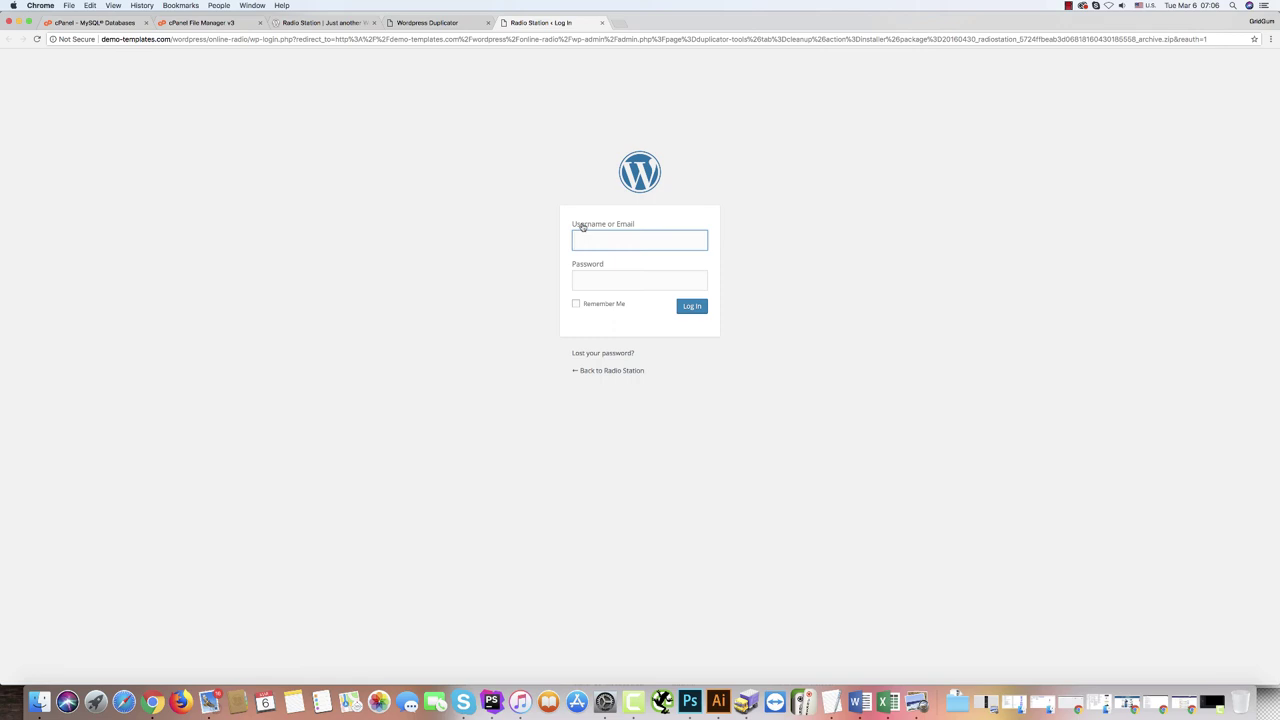
Step: Log in to the Radio Station admin as 'admin' without saving the password
text(admin)
click(468, 222)
click(599, 281)
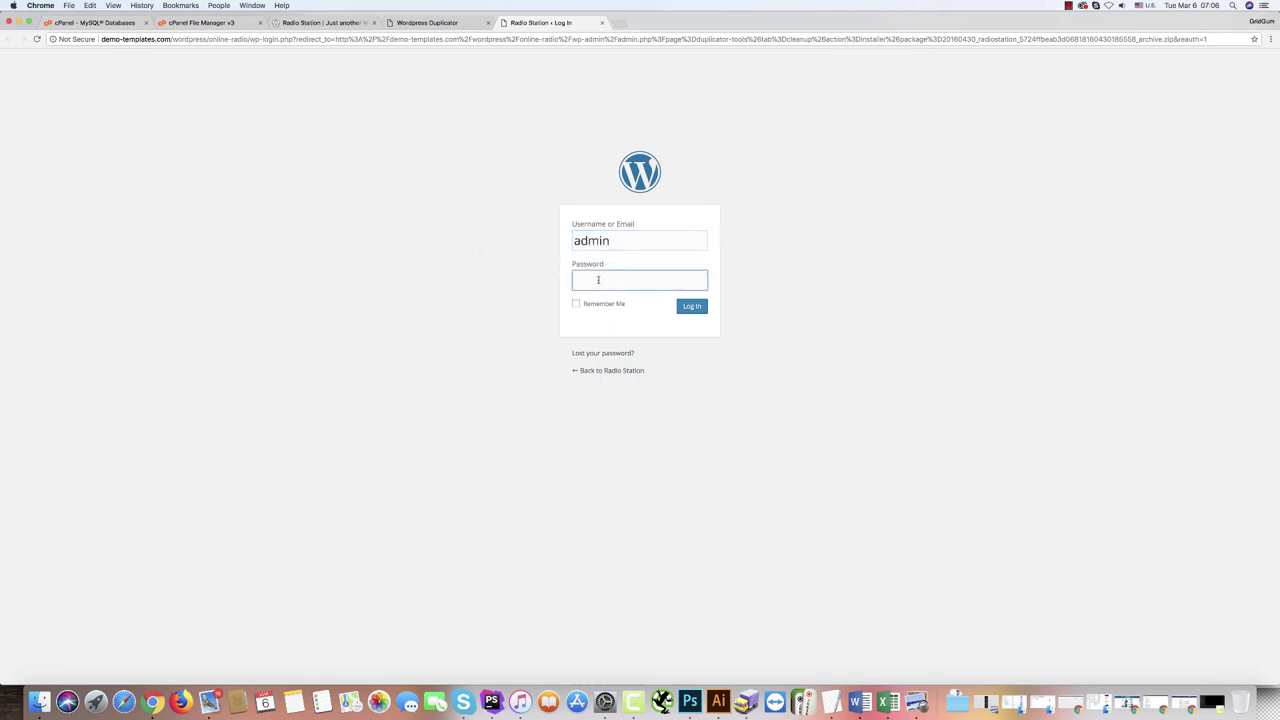
text(••••••)
click(442, 265)
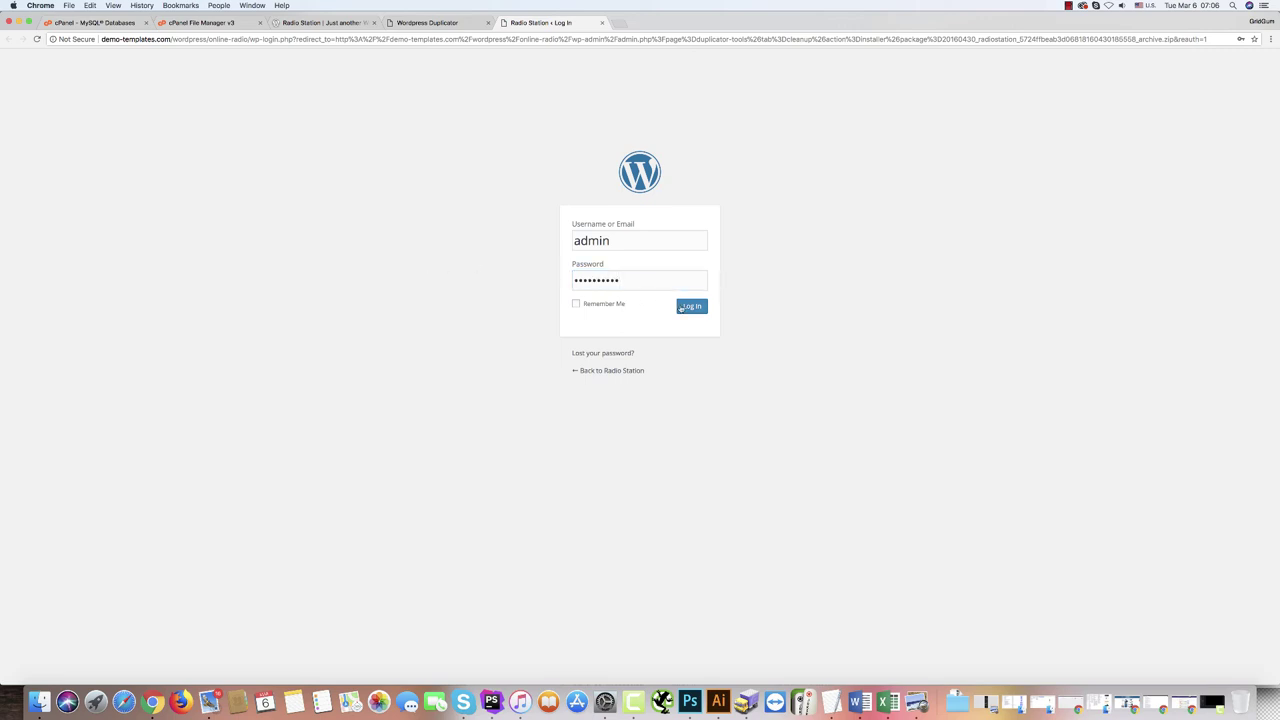
click(681, 309)
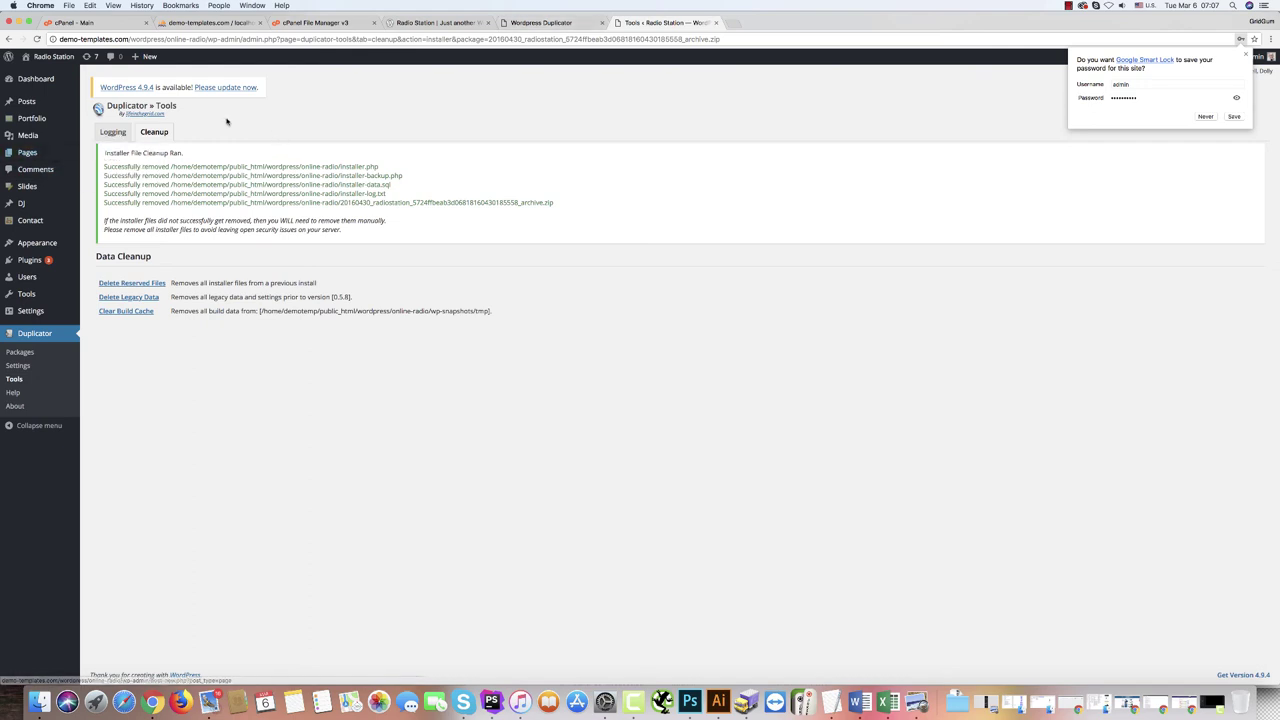
click(227, 121)
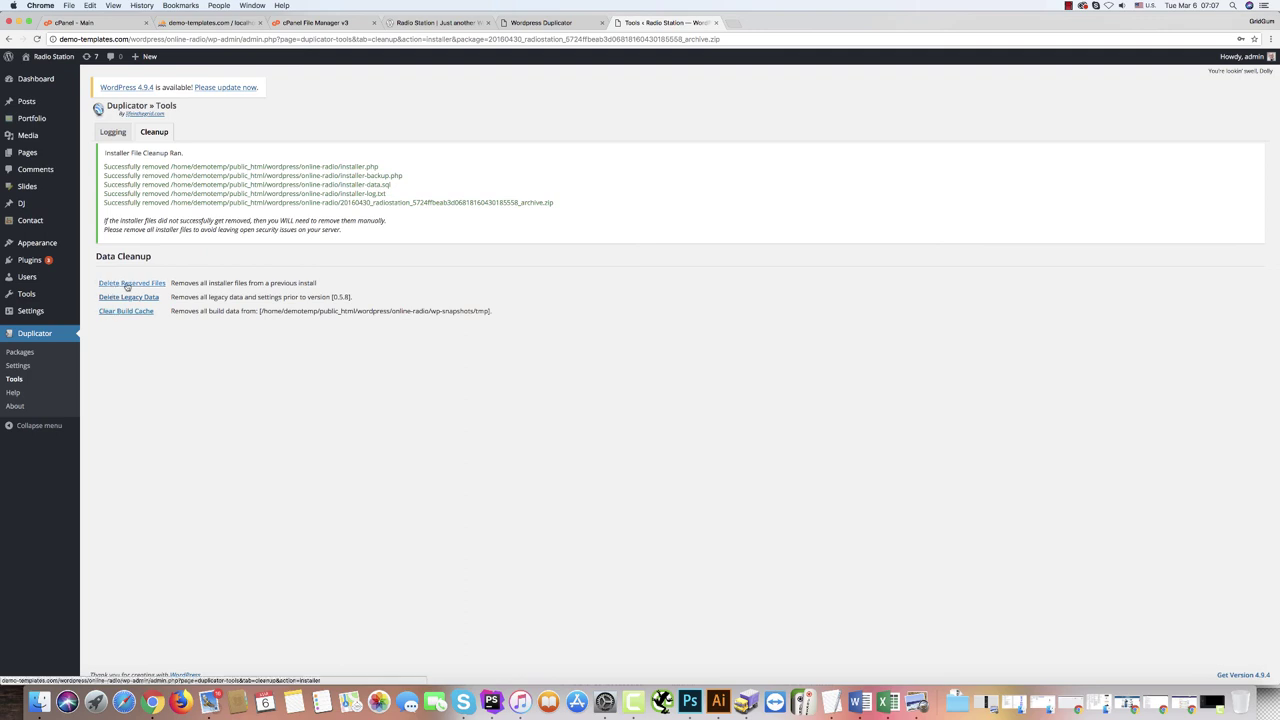
Step: Delete the leftover installer files and clear the Duplicator build cache
click(127, 285)
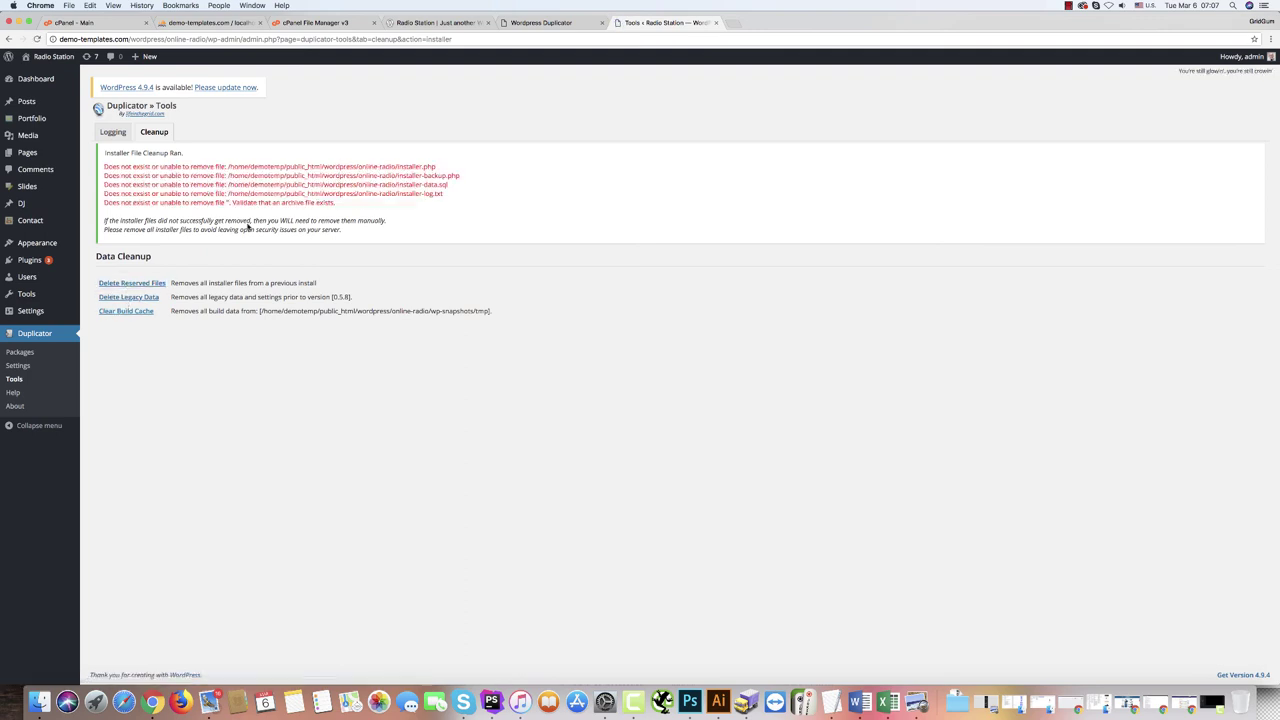
click(125, 312)
click(736, 107)
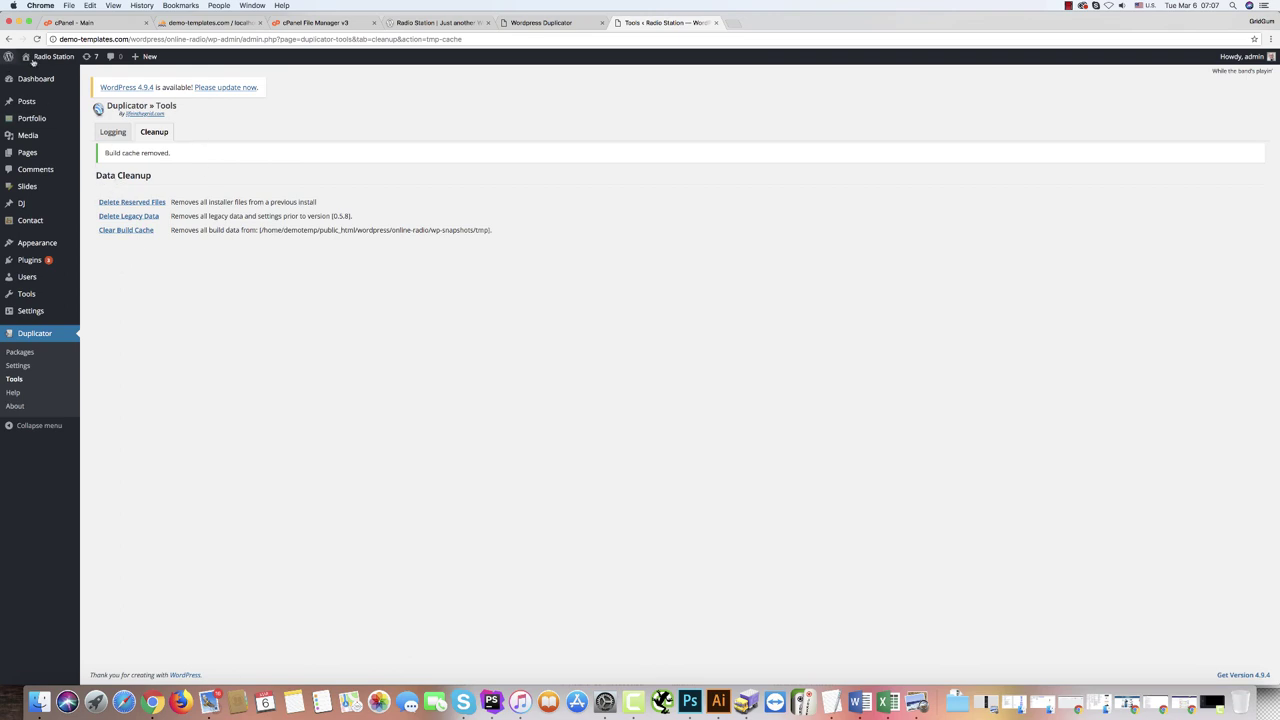
mouse_move(50, 56)
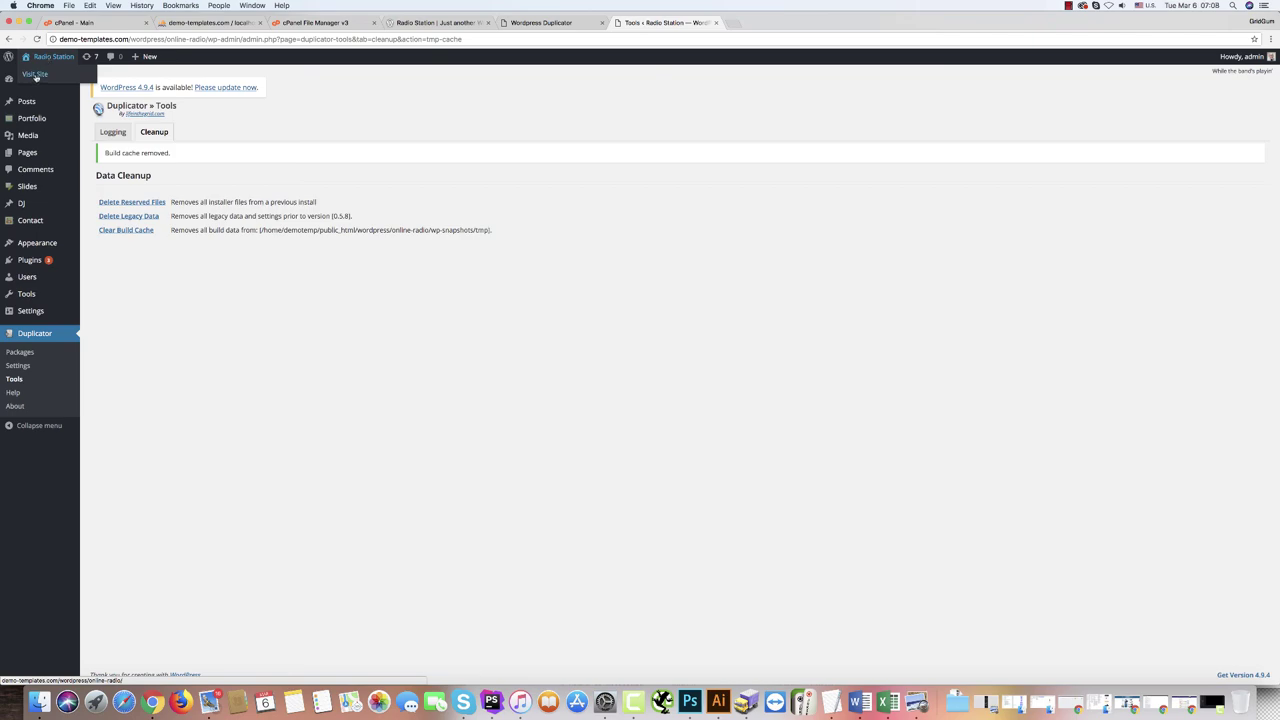
Step: Preview the Dance Hits homepage and About Us page, then return to the Dashboard
click(35, 75)
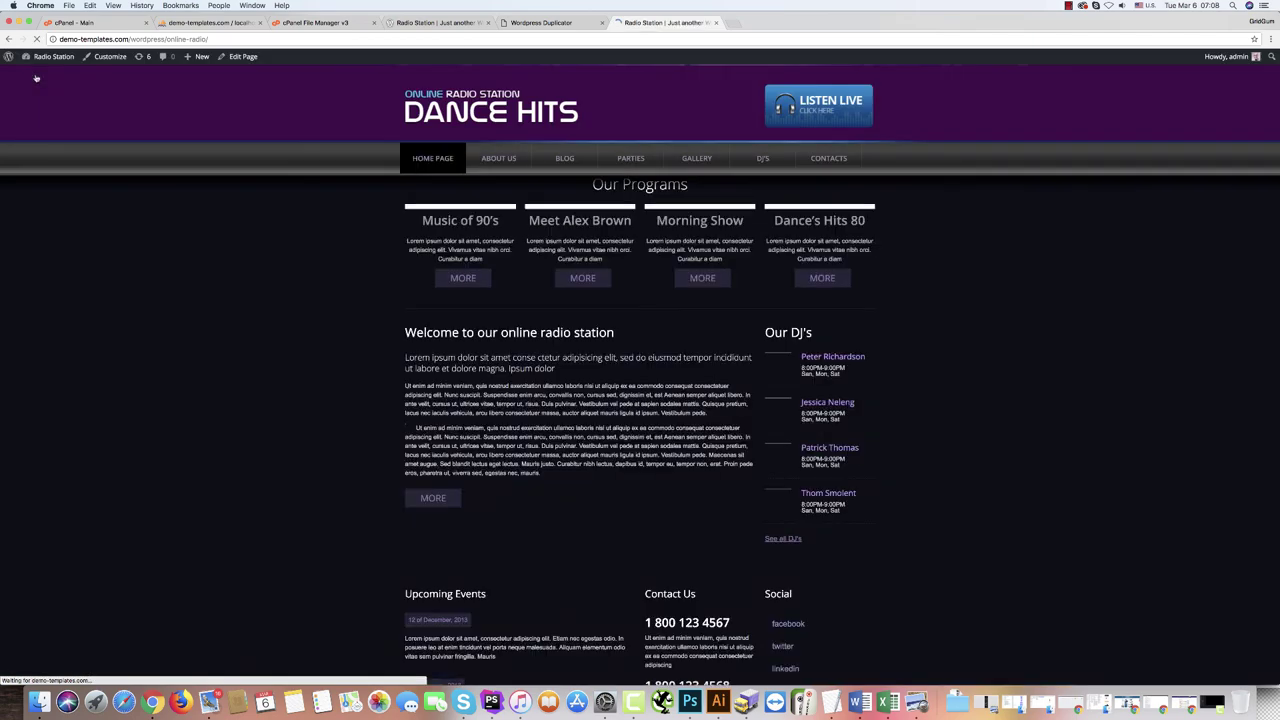
scroll(790, 372, down, 2)
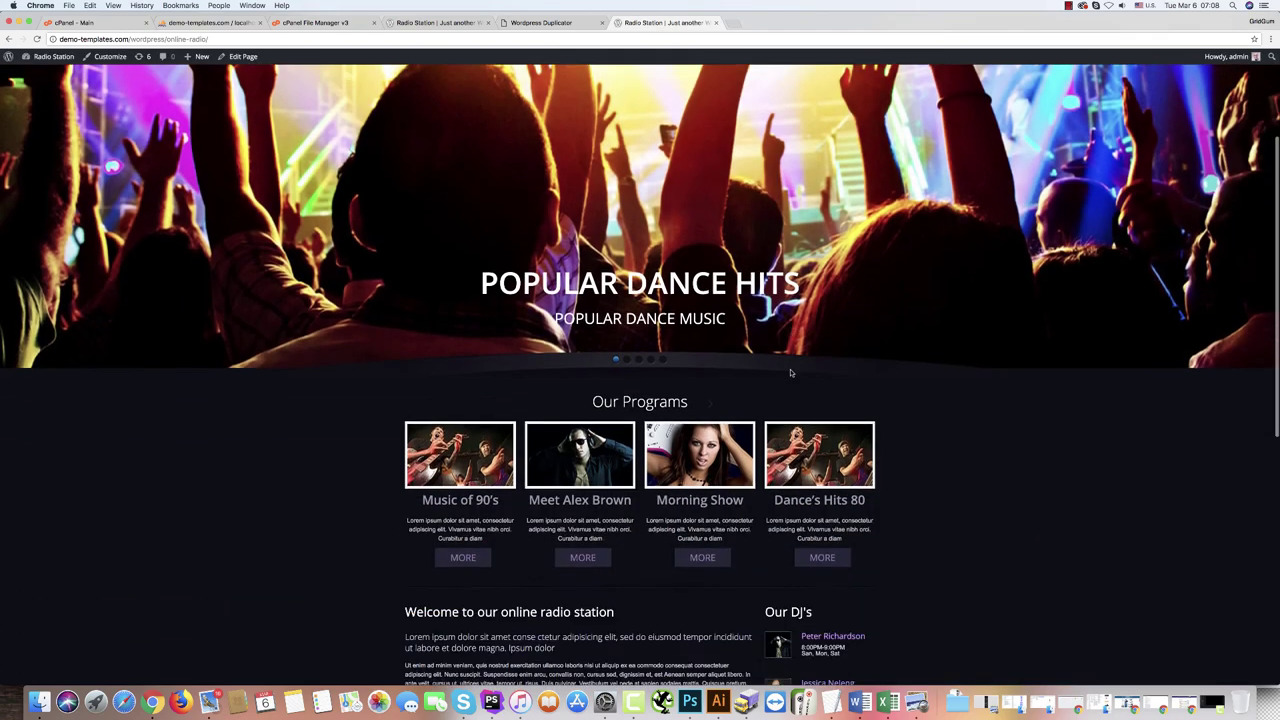
scroll(790, 372, down, 5)
scroll(790, 372, up, 15)
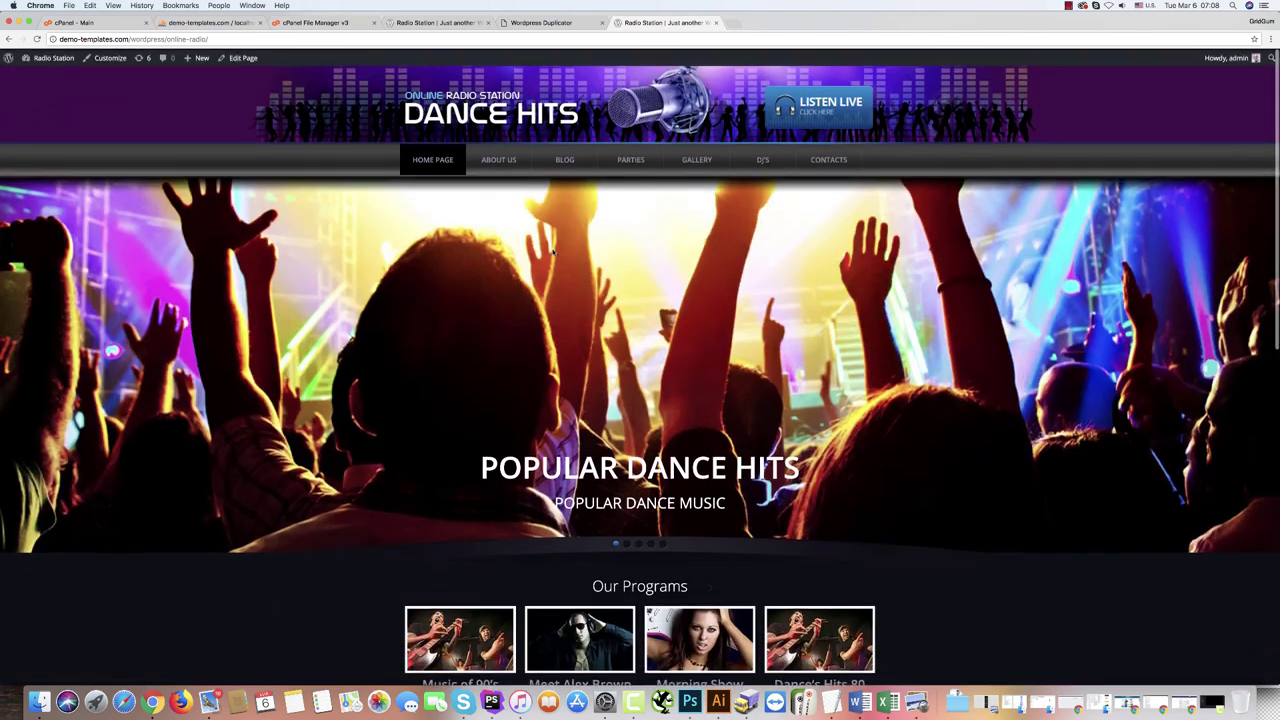
click(519, 155)
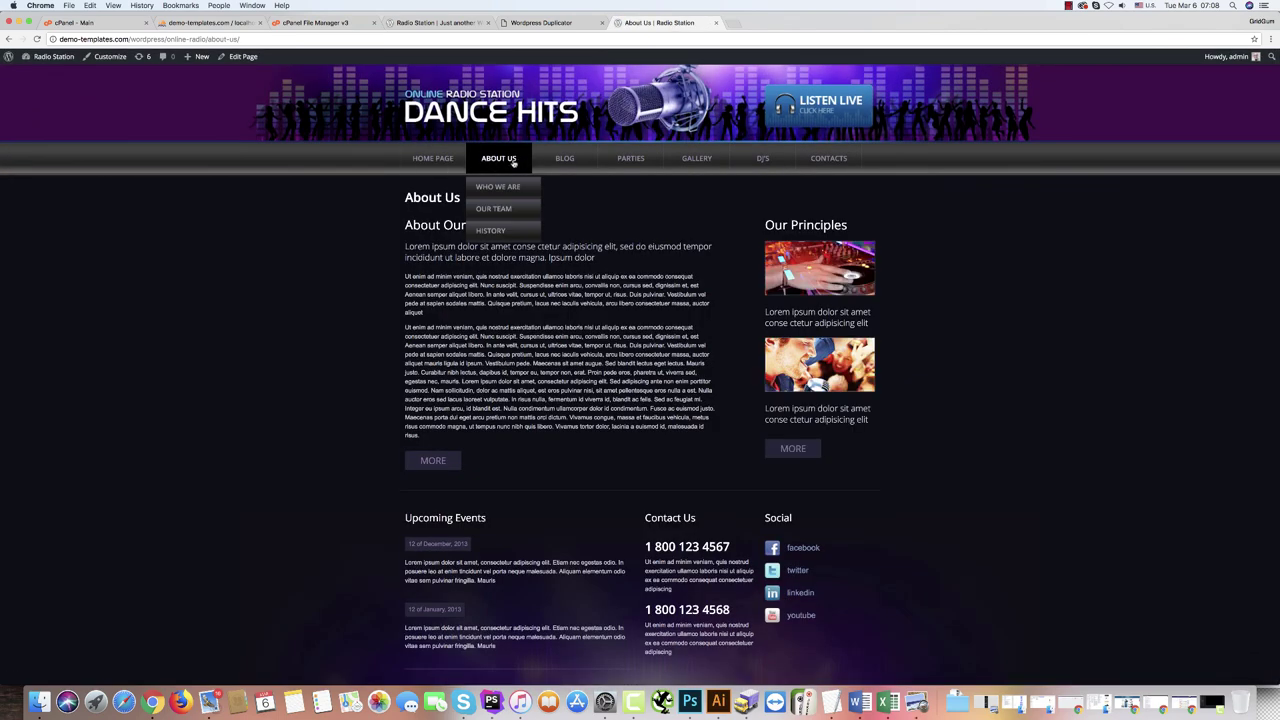
mouse_move(50, 57)
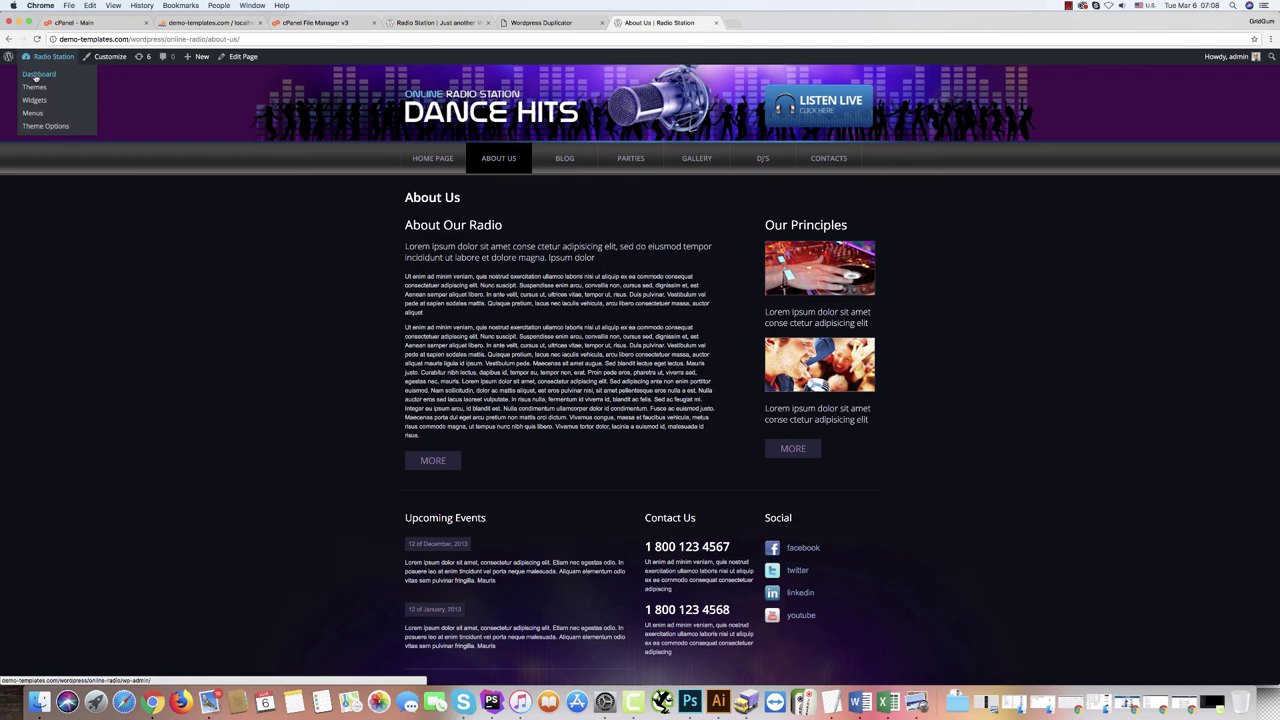
click(36, 76)
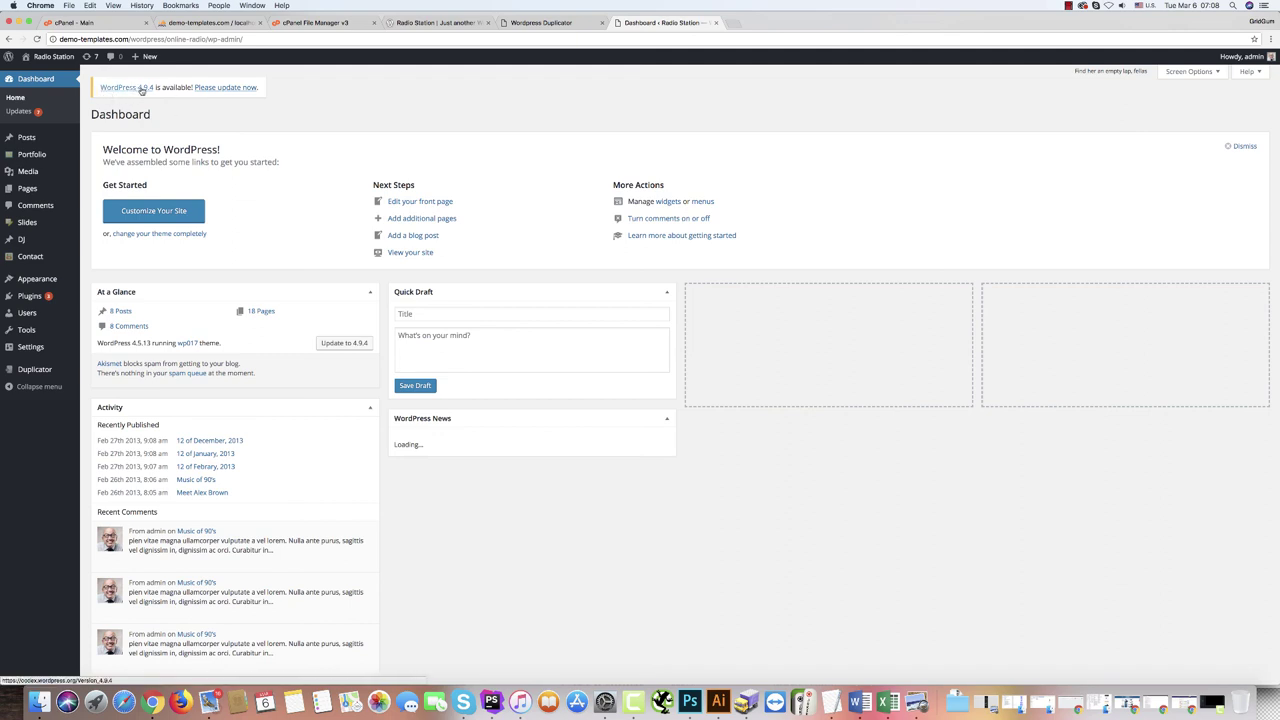
Step: Update WordPress core to version 4.9.4 from the Updates page
click(211, 89)
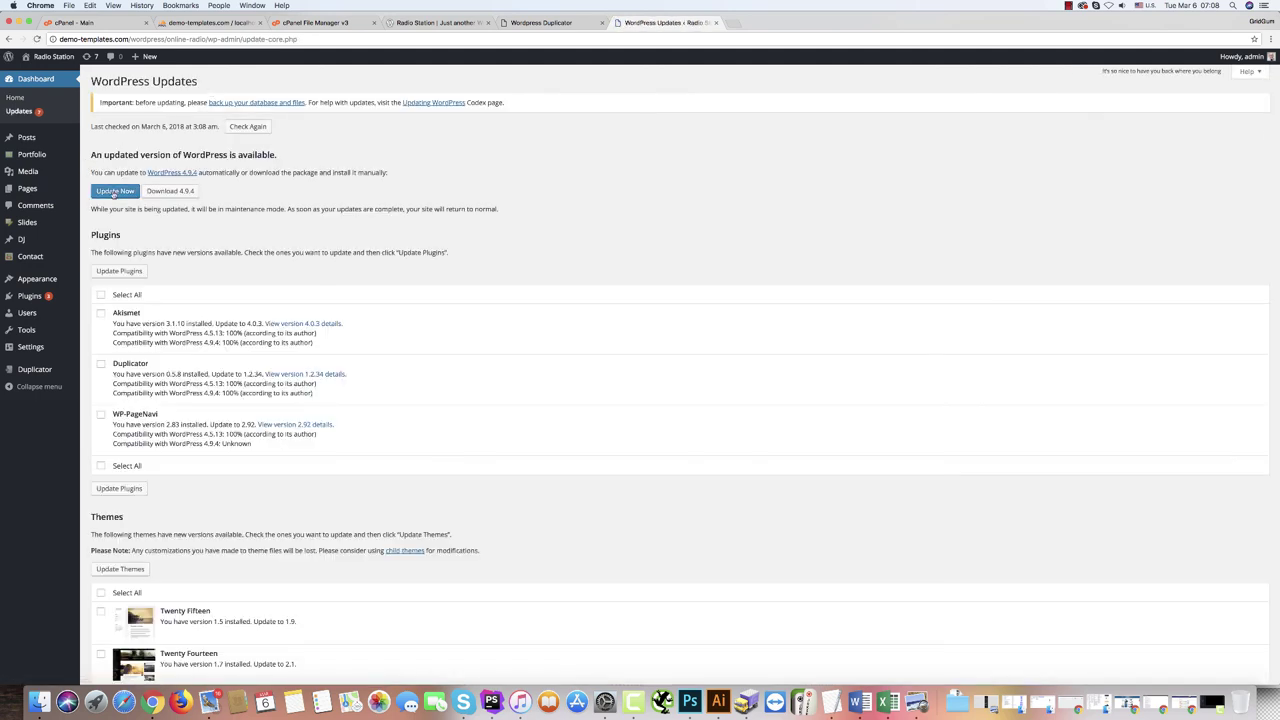
click(114, 192)
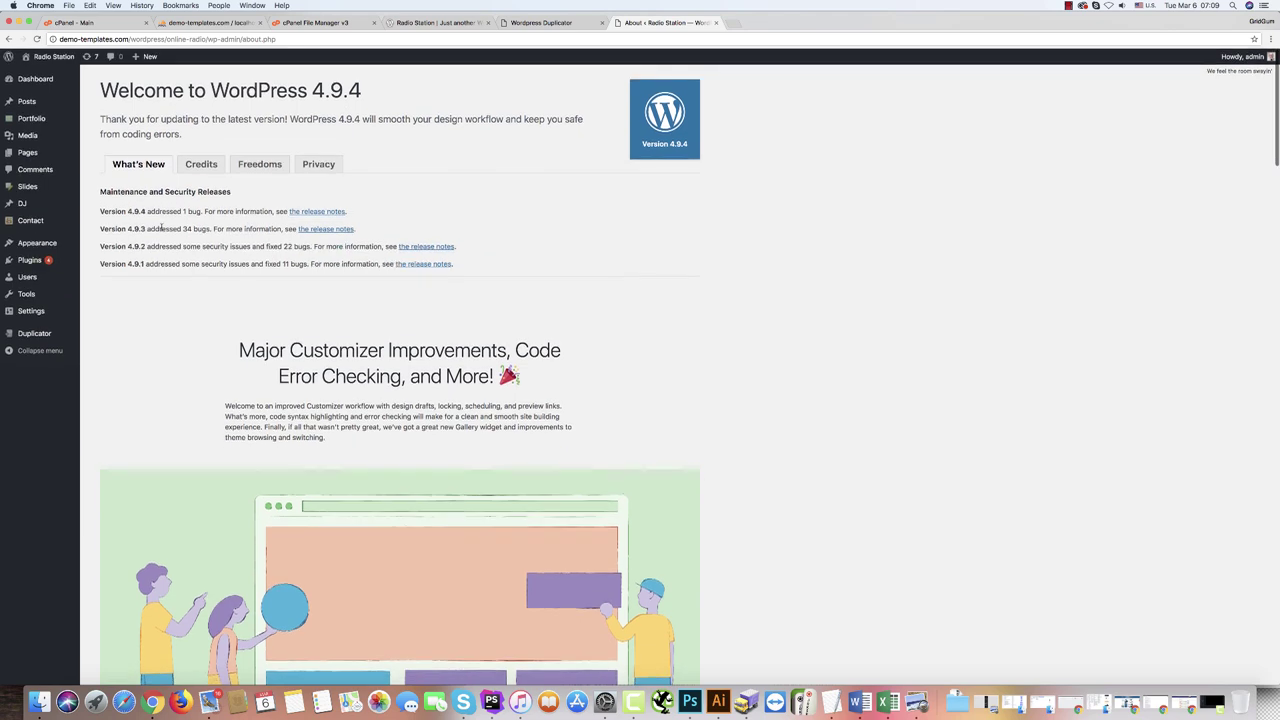
Step: Bulk-update all four installed plugins, then view the live Dance Hits site
click(31, 261)
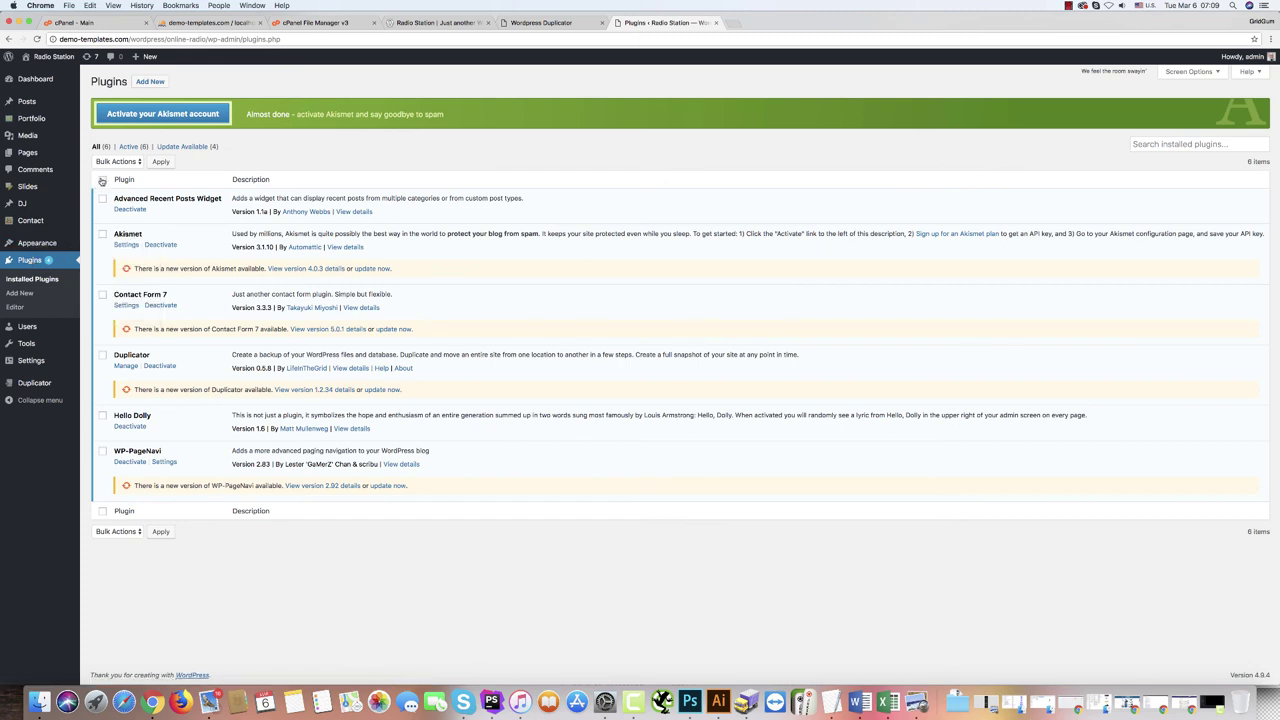
click(115, 162)
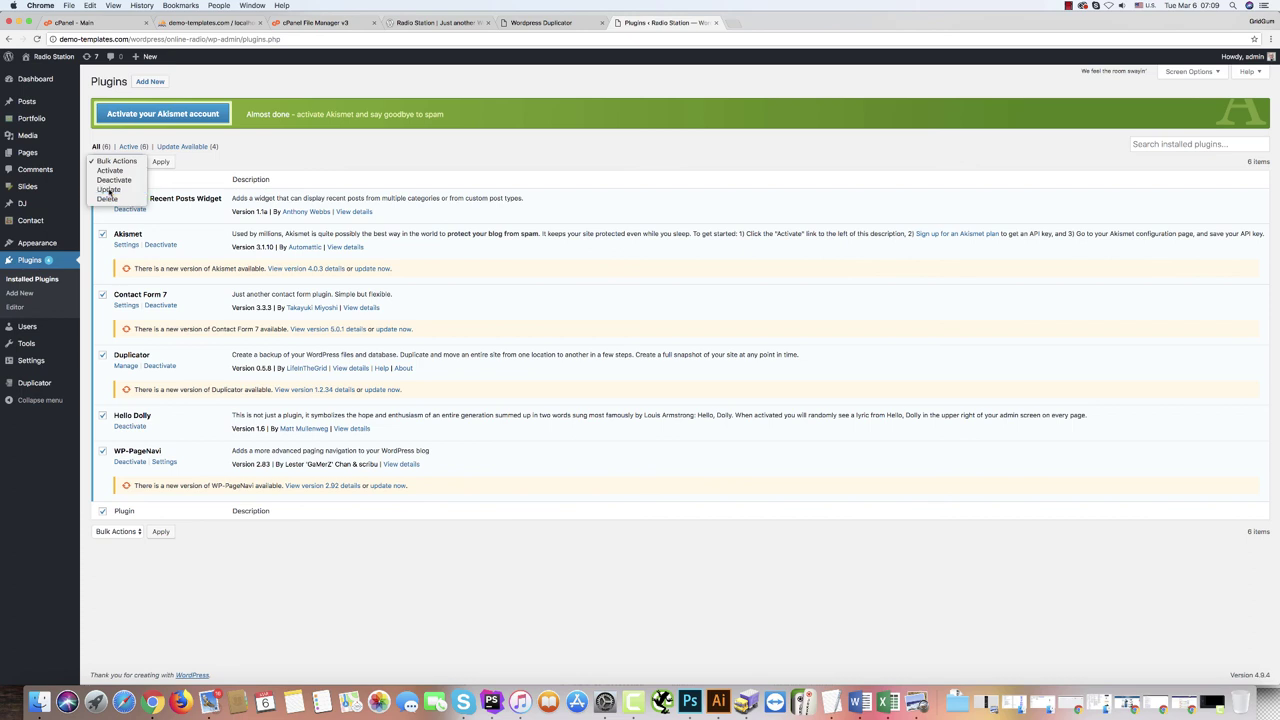
click(109, 190)
click(161, 162)
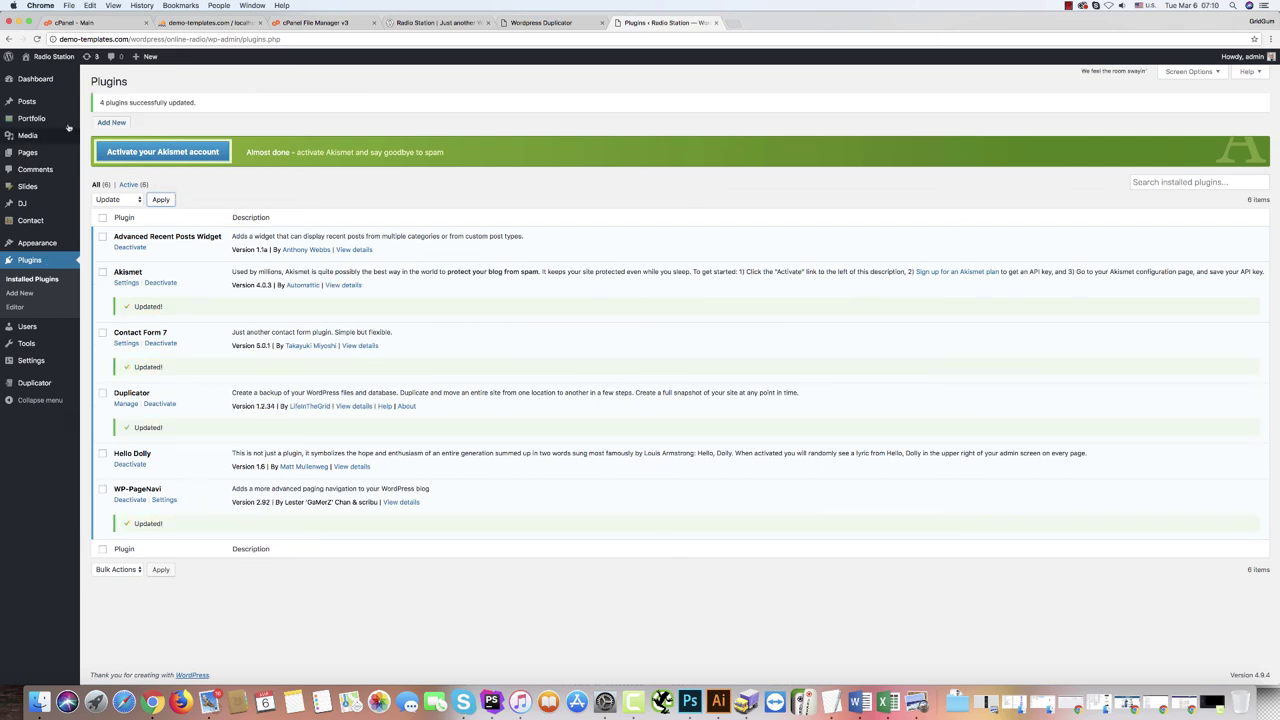
mouse_move(53, 56)
click(35, 74)
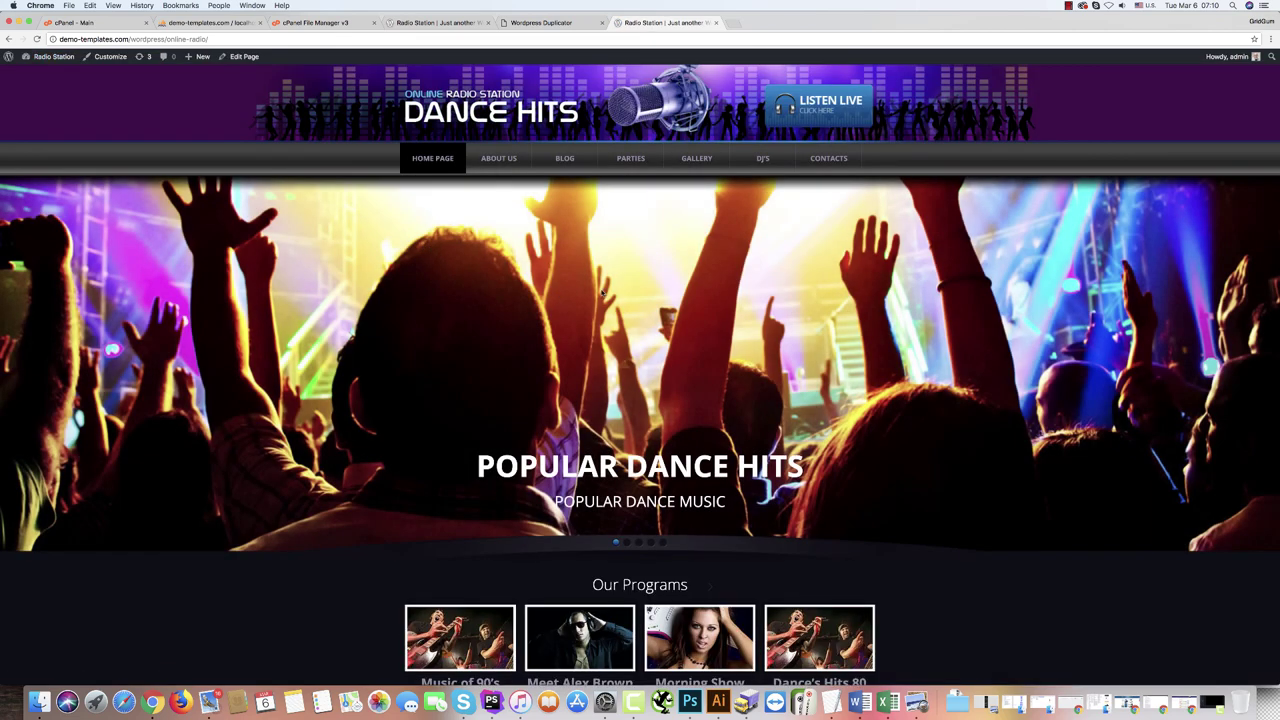
scroll(628, 292, down, 3)
scroll(628, 292, down, 4)
scroll(628, 292, down, 2)
scroll(628, 292, up, 10)
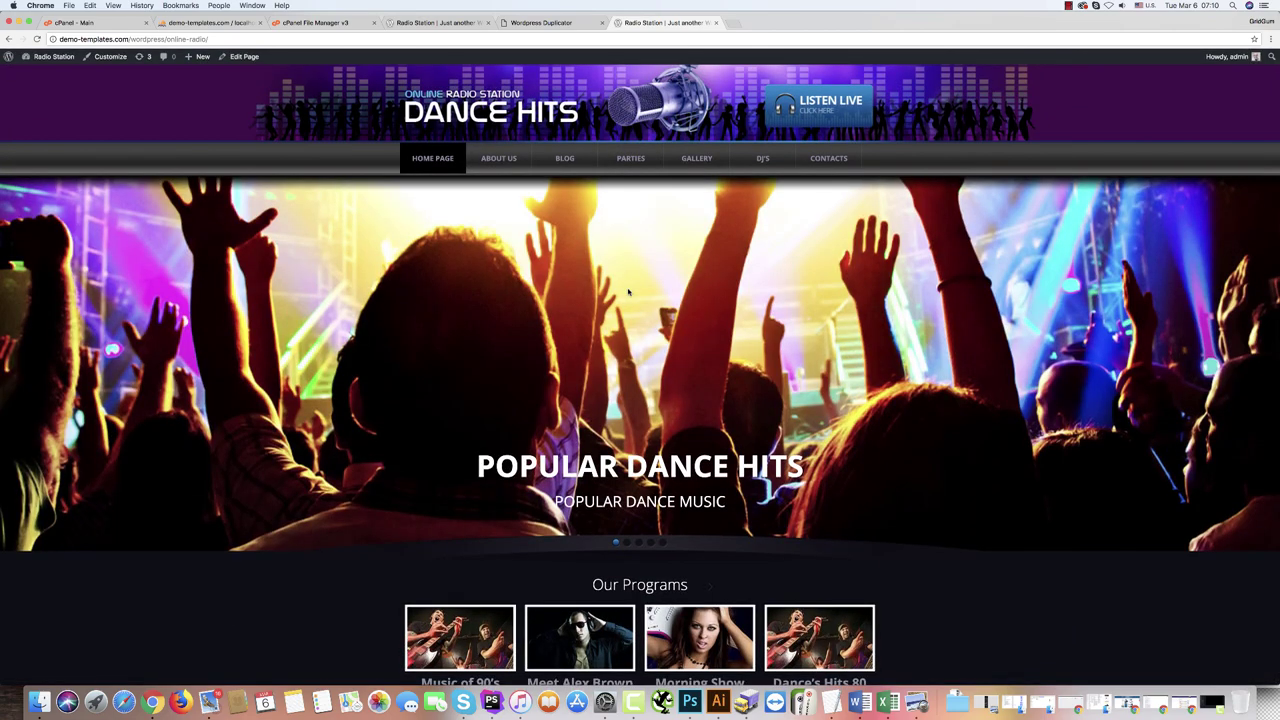